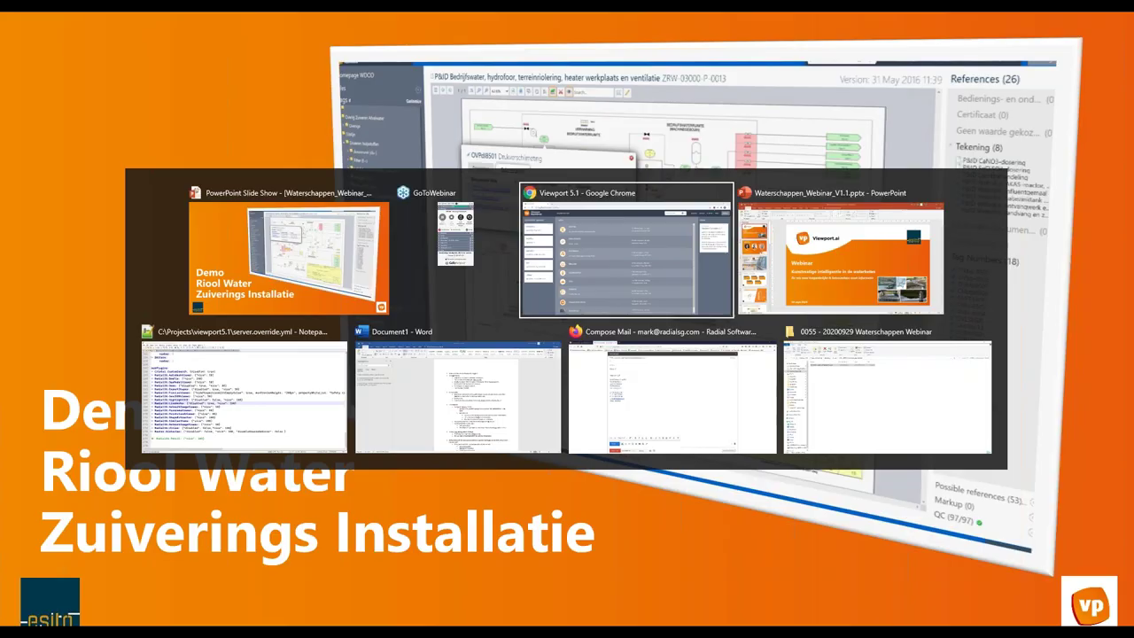
- Switch to the Viewport start page in Chrome, show it full screen, and open the Water Authority site
key("alt+Tab")
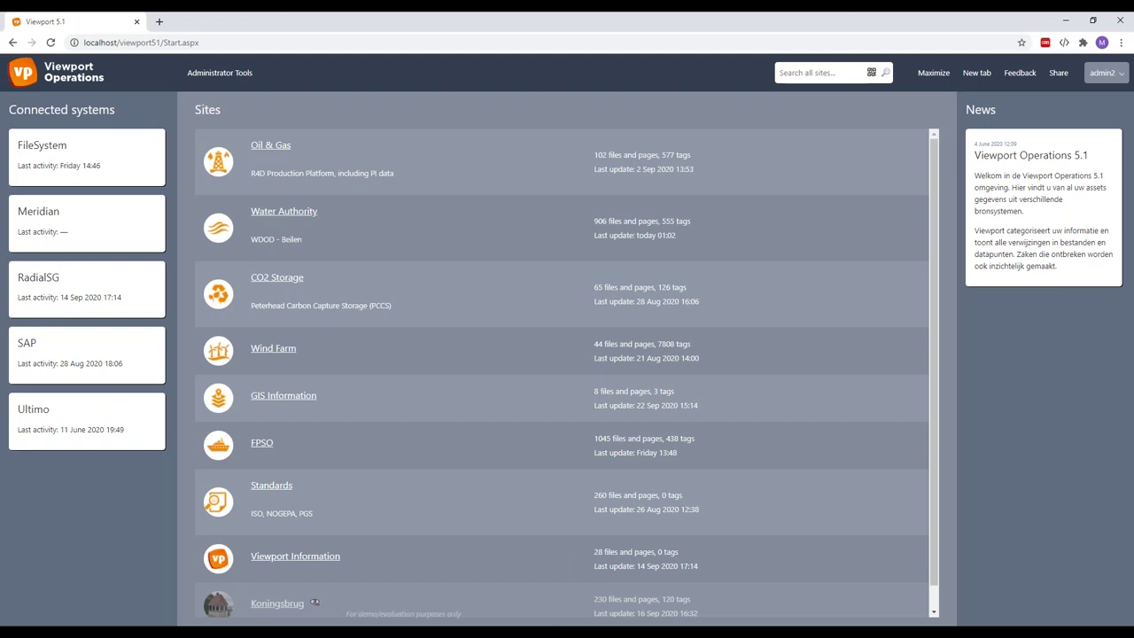
key("F11")
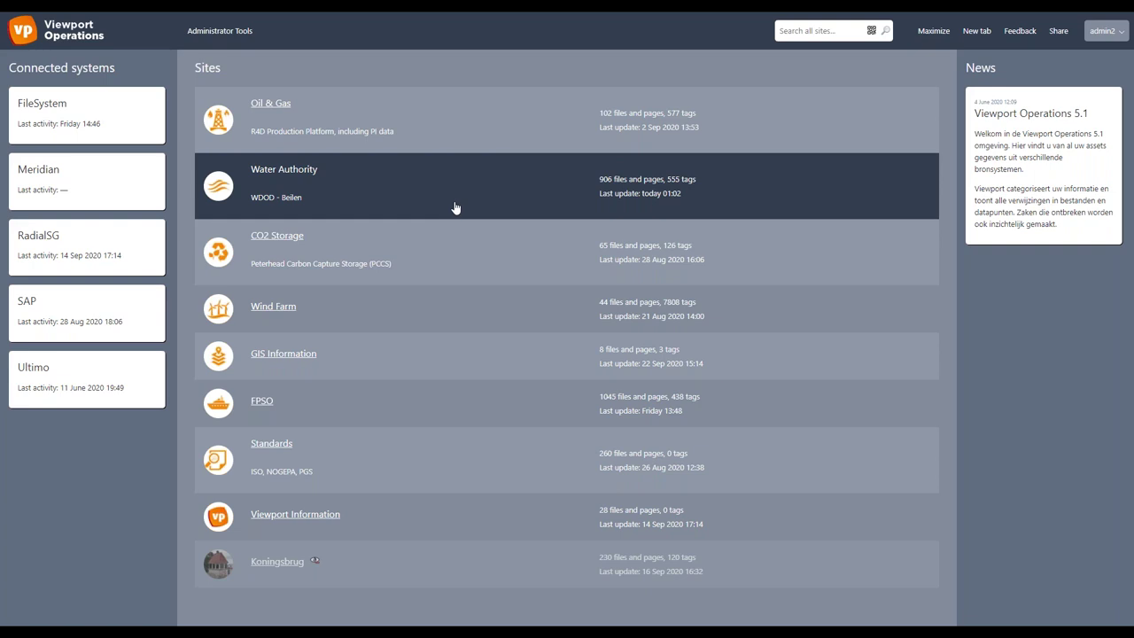
left_click(350, 203)
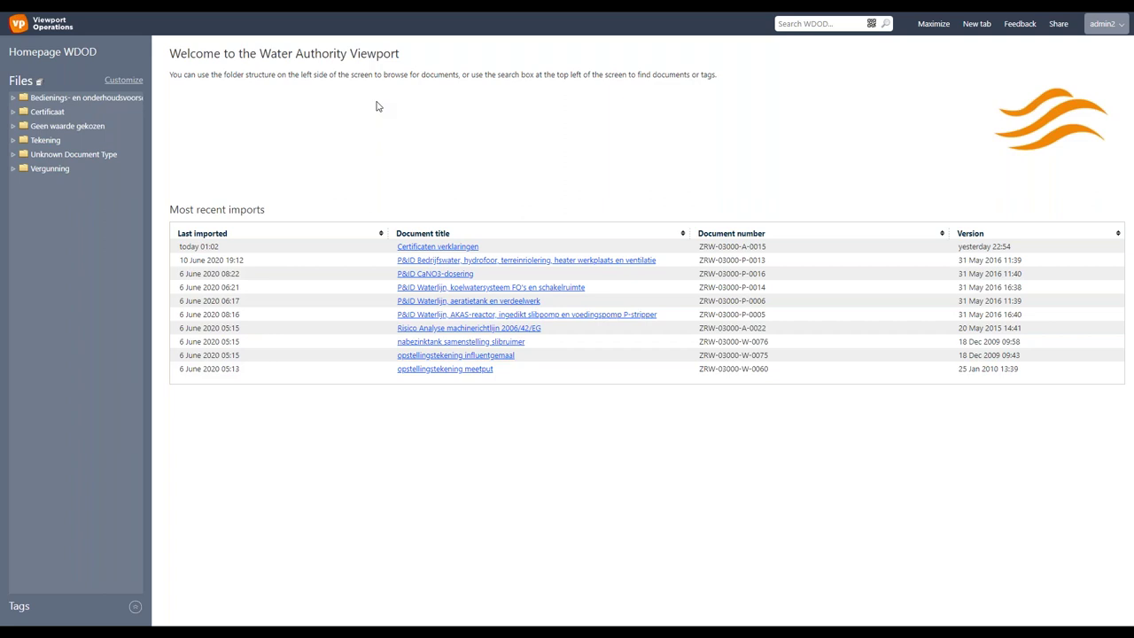
- Look through the operating and maintenance files folder and the tag folder structure, ending back in the file tree
left_click(13, 98)
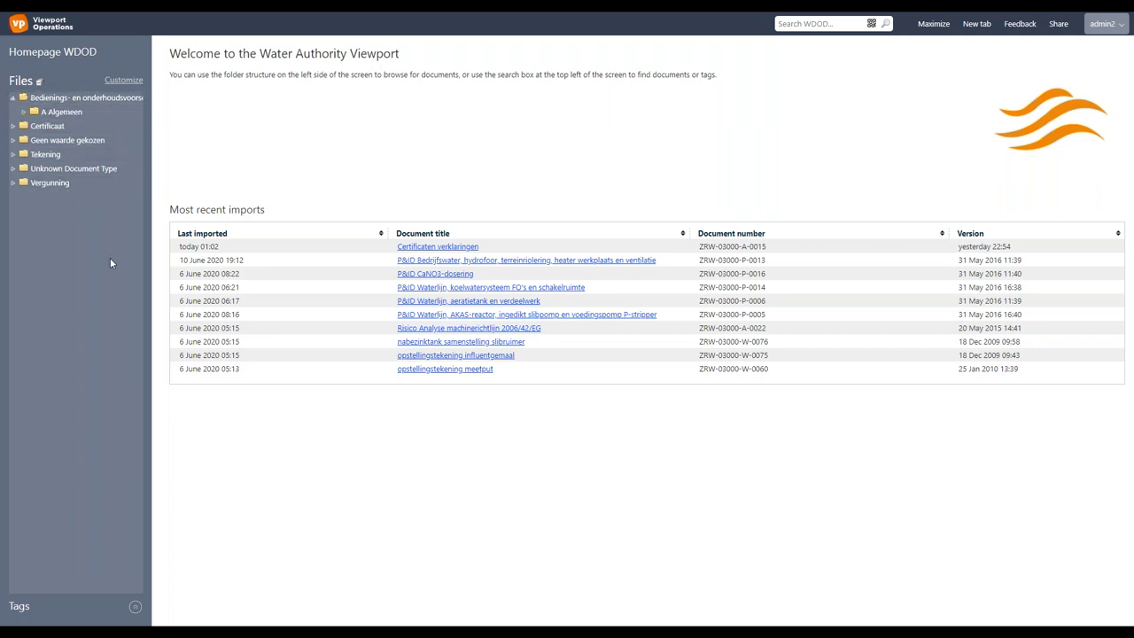
left_click(20, 606)
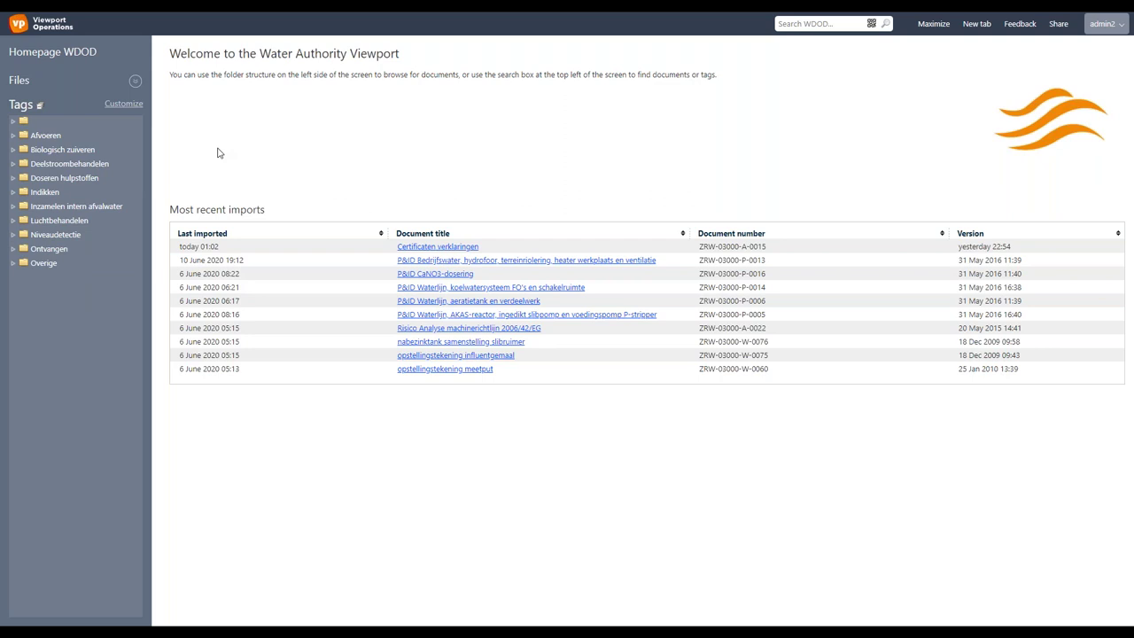
left_click(19, 82)
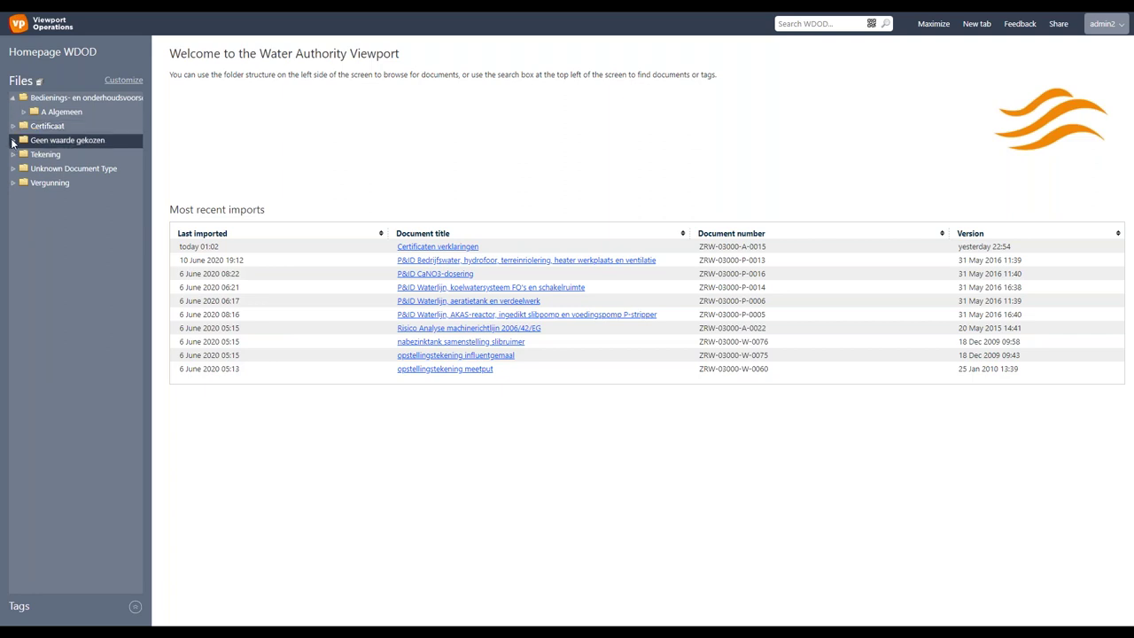
- Open the document "Periodiek onderhoud en smeervoorschriften" from the folder Geen waarde gekozen / A Algemeen
left_click(12, 141)
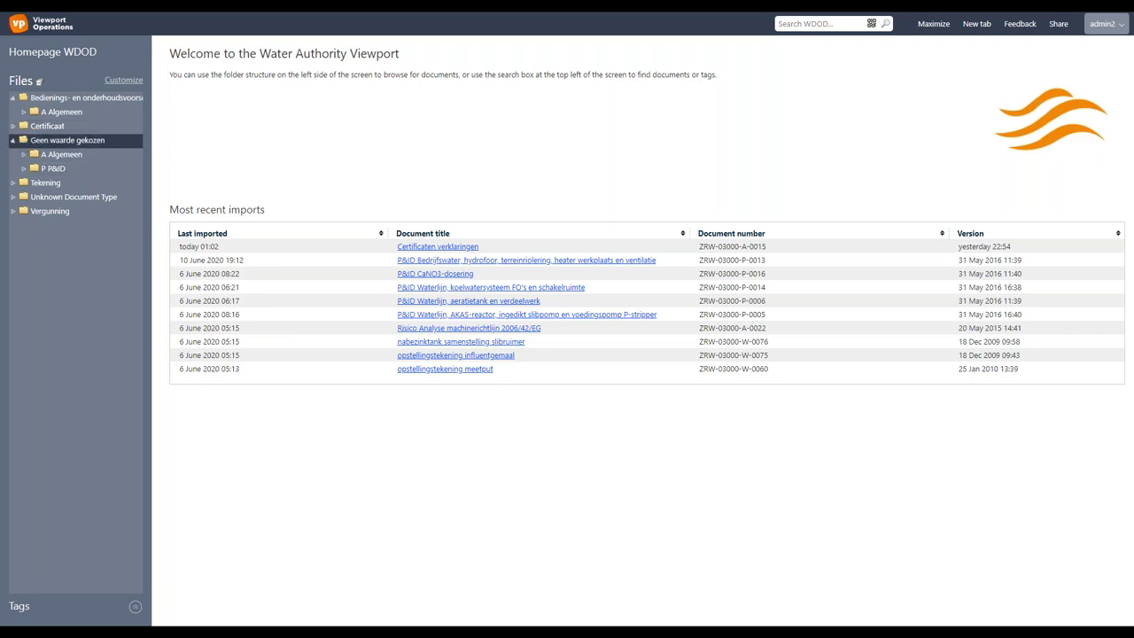
left_click(23, 155)
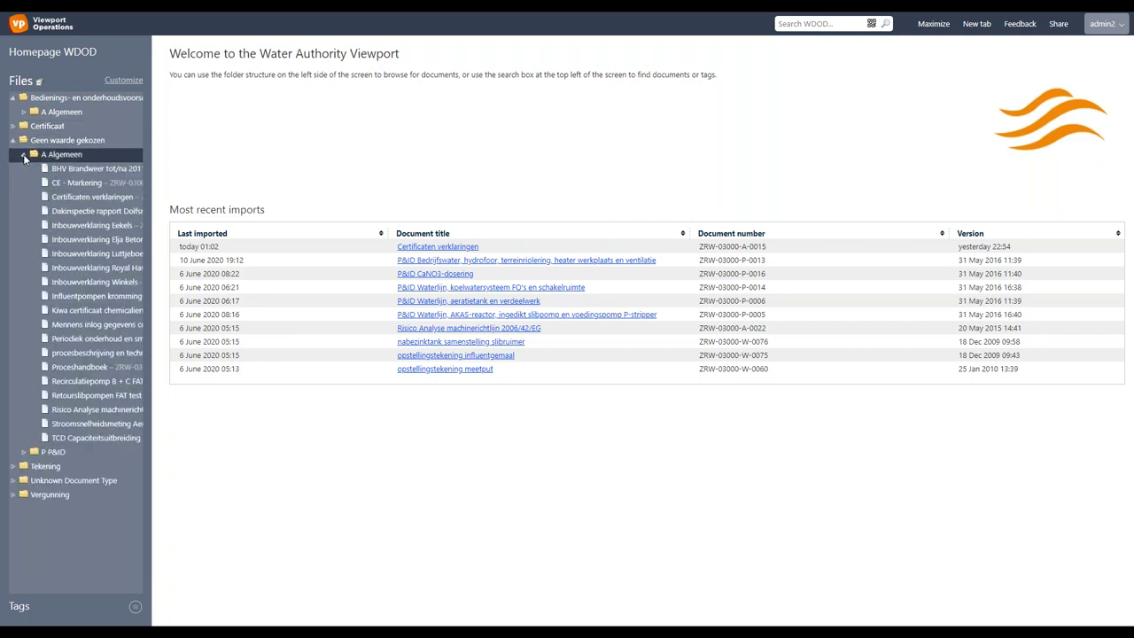
left_click(103, 342)
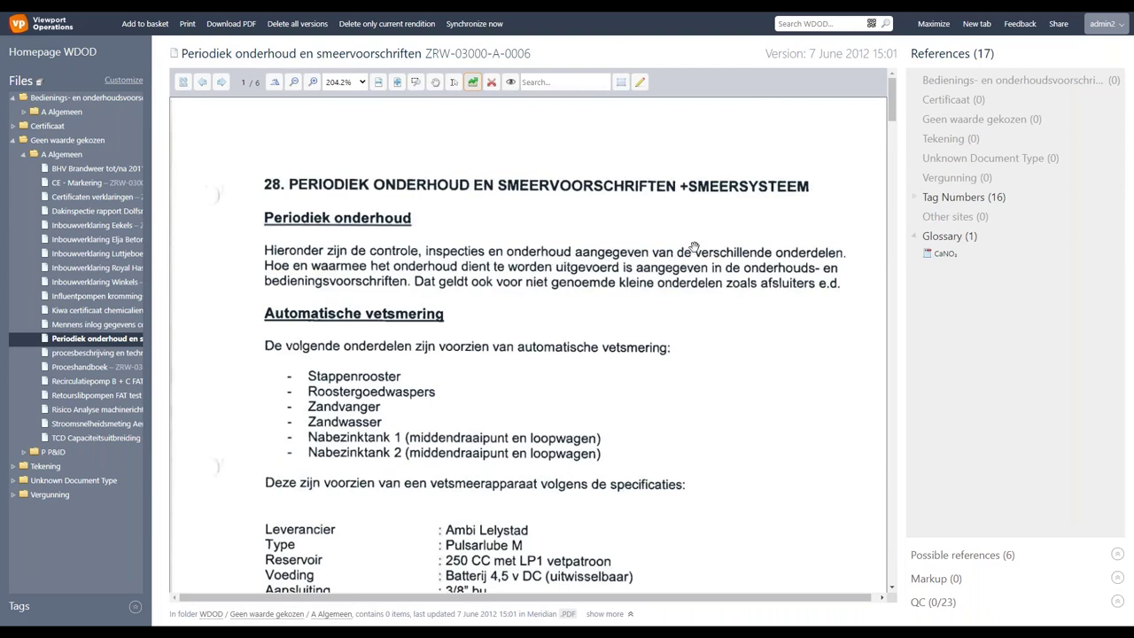
- List the tag numbers referenced in the document and locate the CaNO₃ glossary term and tag ONifp0502 in its text
left_click(914, 197)
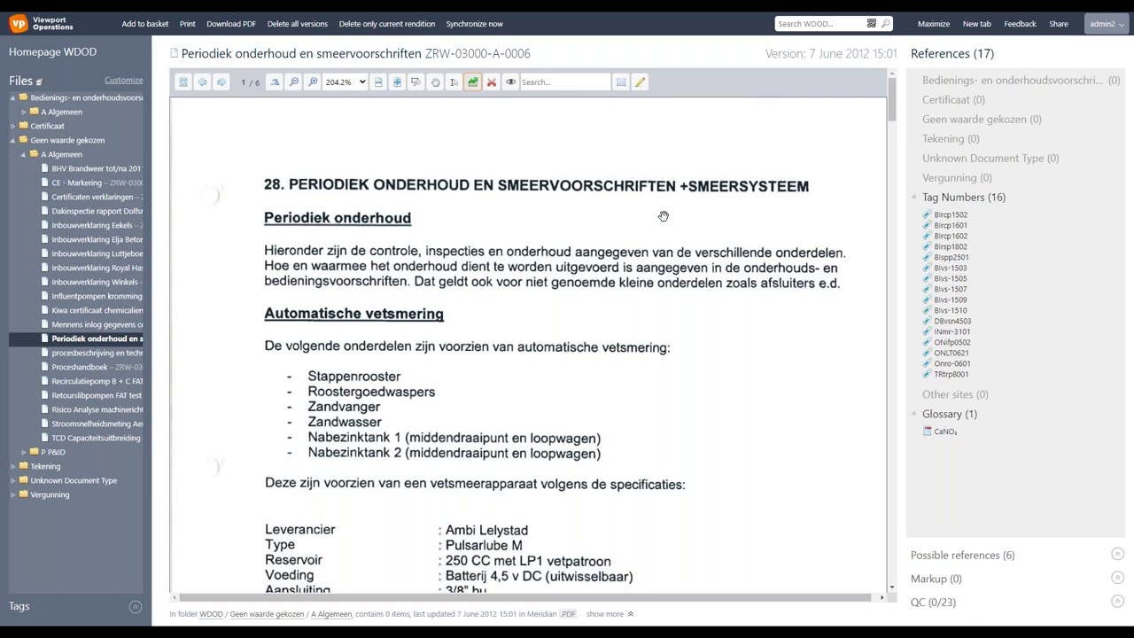
scroll(662, 216, "down", 4)
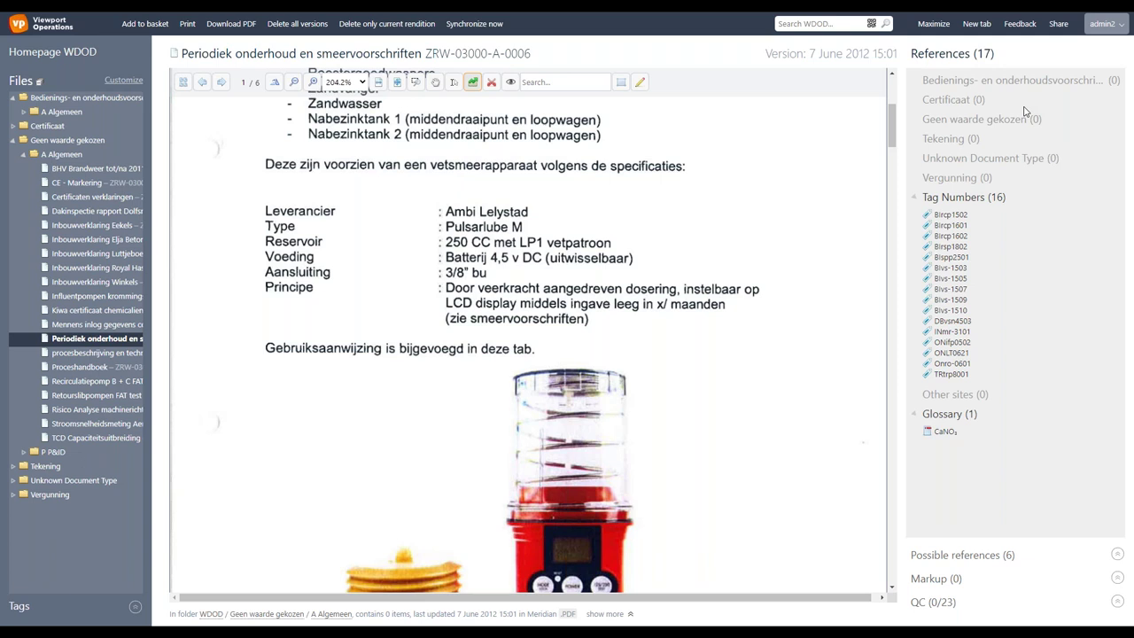
left_click(941, 433)
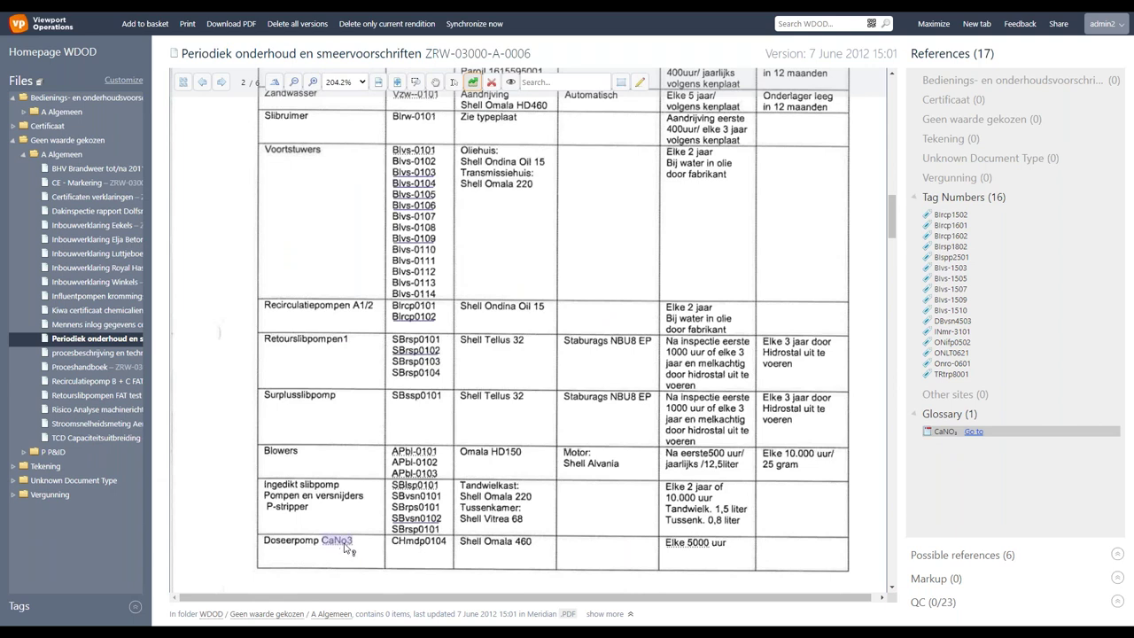
mouse_move(345, 544)
left_click(950, 343)
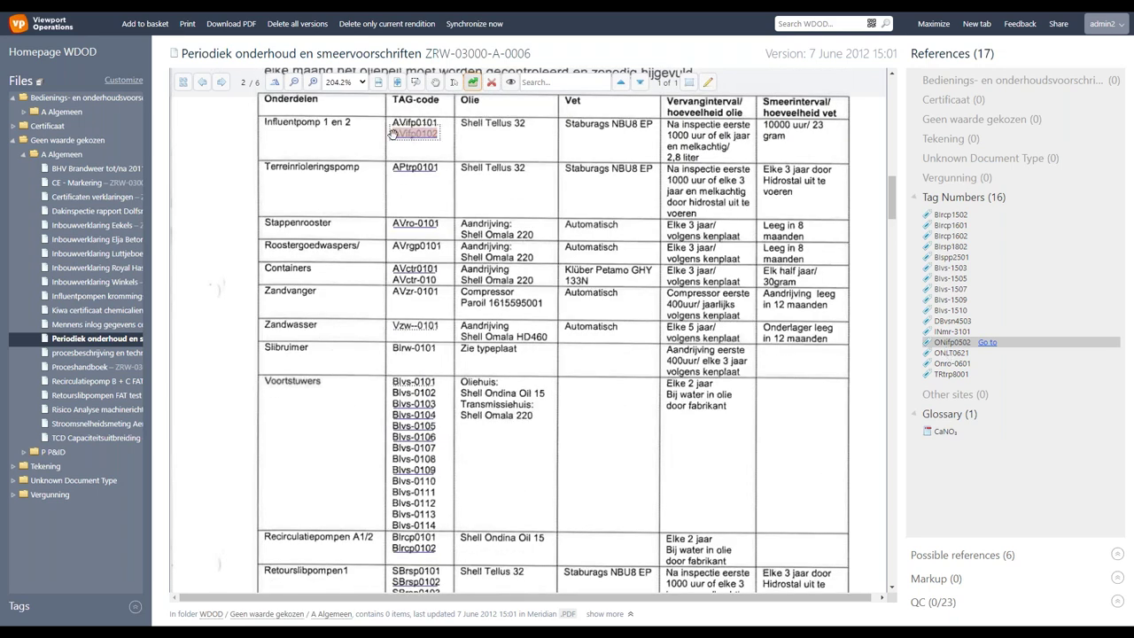
mouse_move(434, 135)
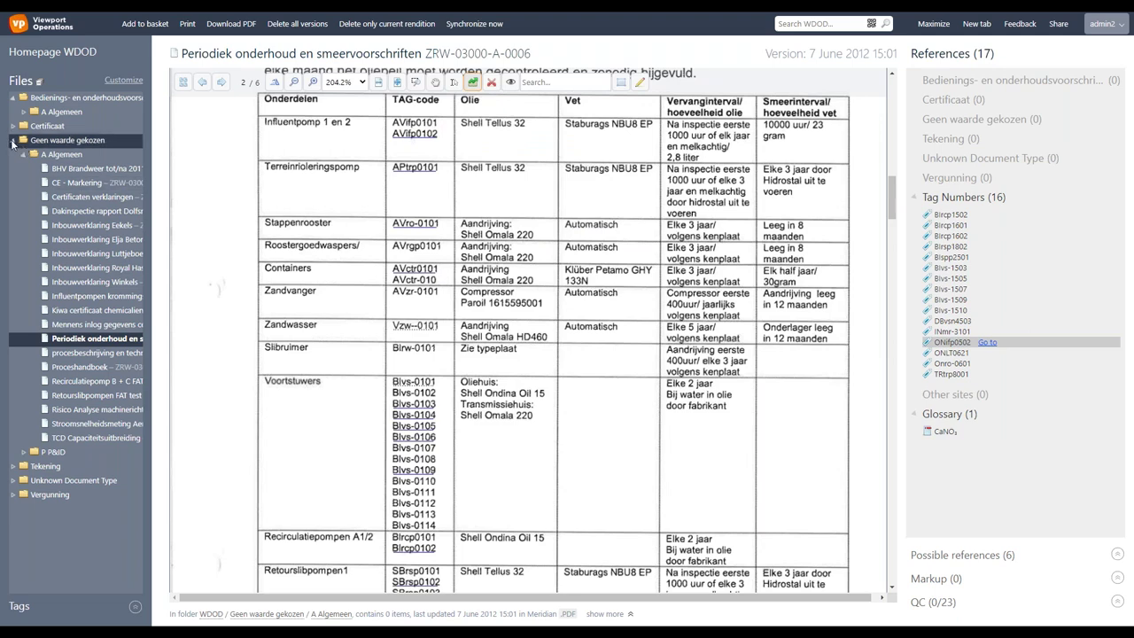
- Go to the Oil & Gas site and open the HP Separation document from the Operating Manual folder
left_click(39, 19)
left_click(375, 140)
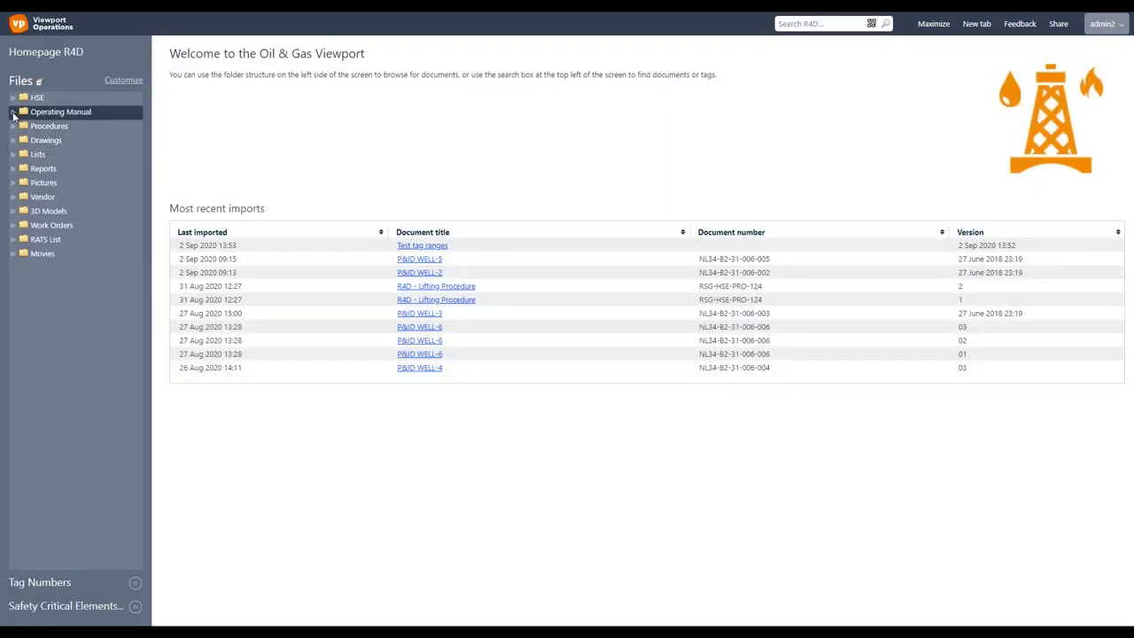
left_click(12, 111)
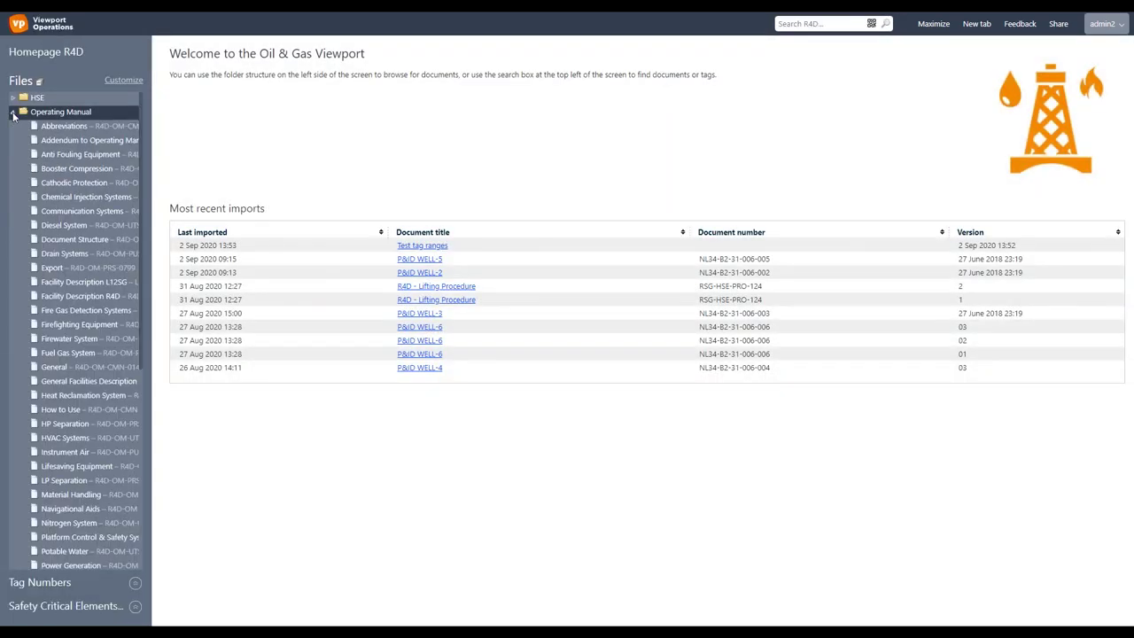
left_click(78, 425)
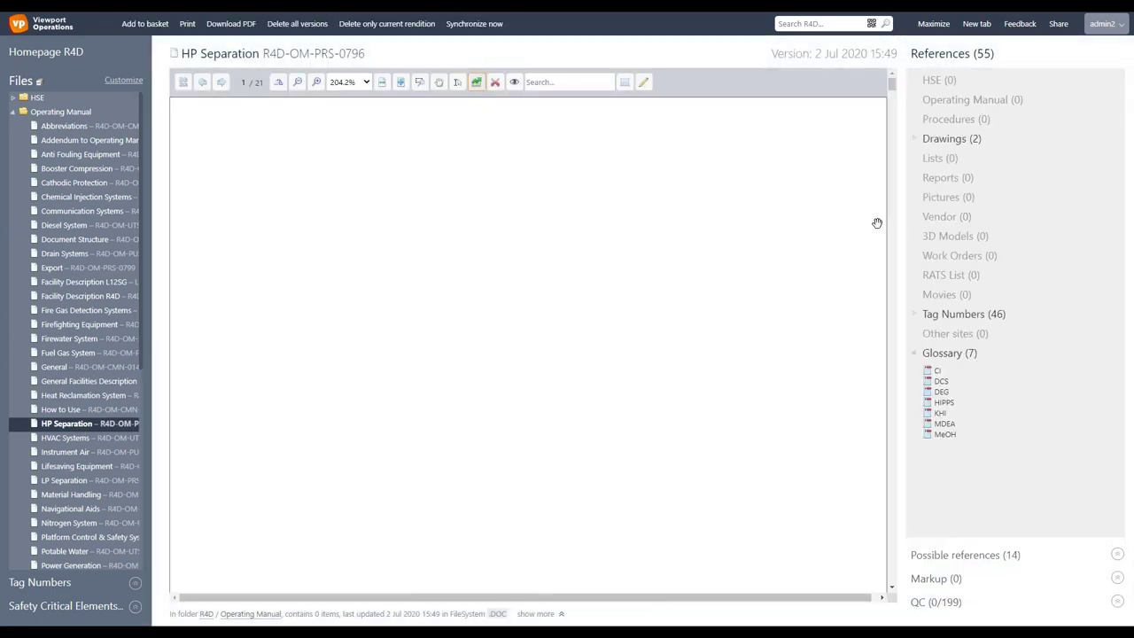
- List the document's tag numbers, locate KB-630-B in the text, and view the references behind KB-630A/B
left_click(953, 317)
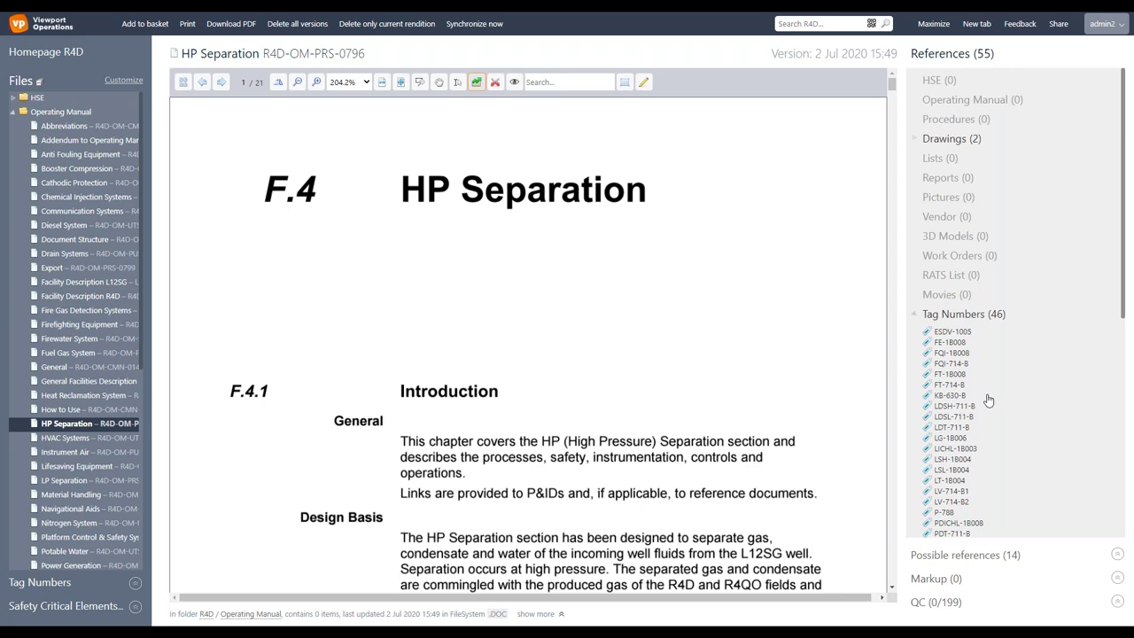
left_click(948, 395)
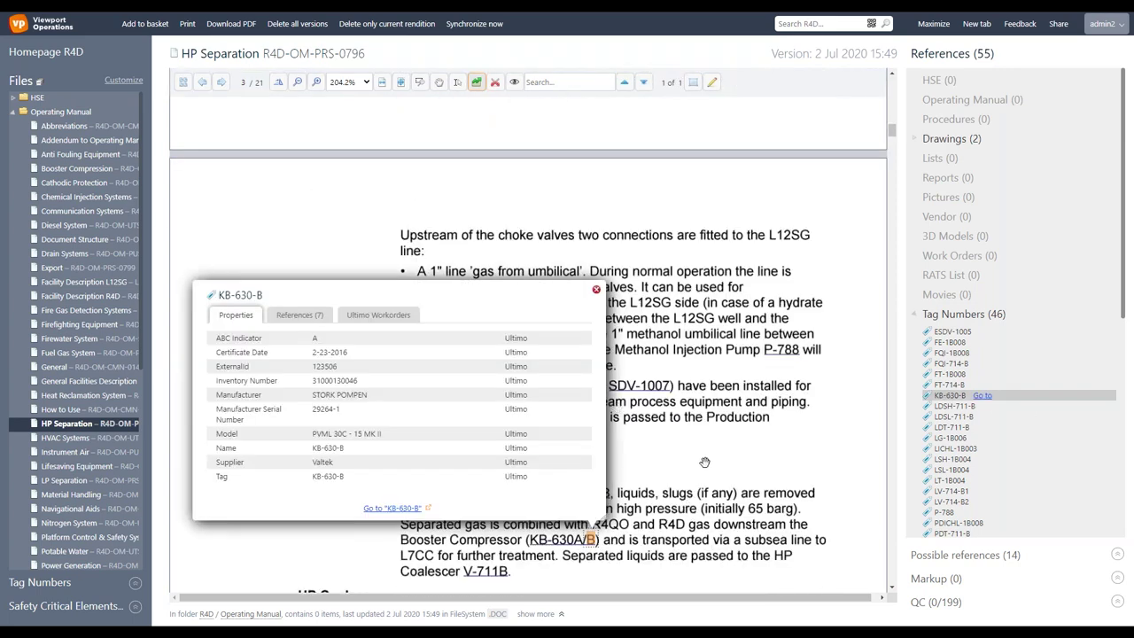
scroll(705, 461, "down", 5)
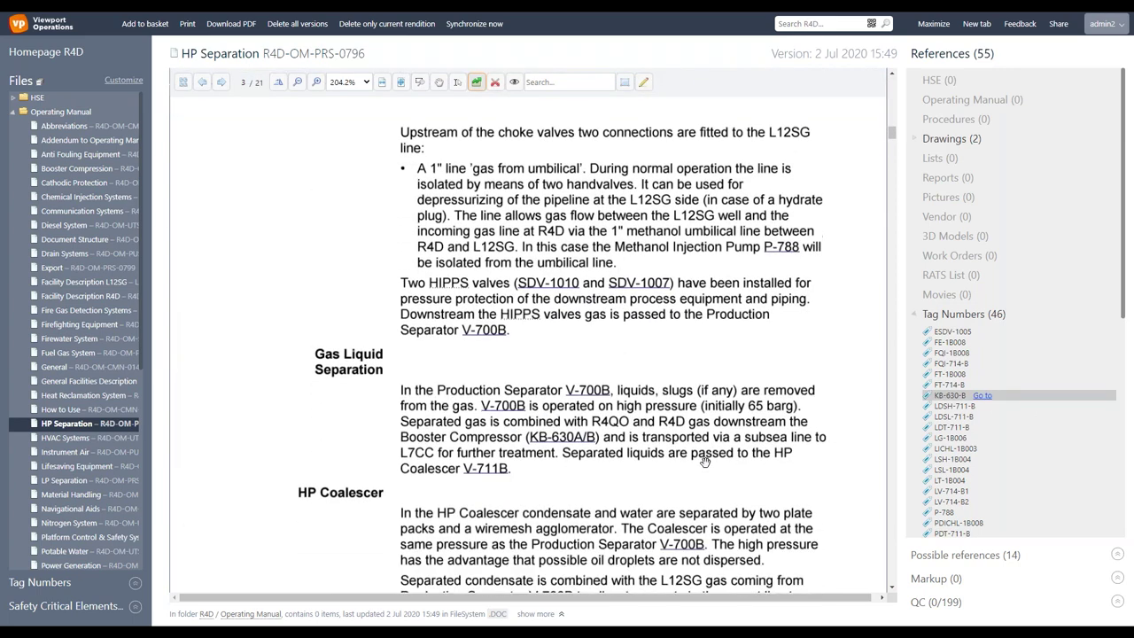
scroll(705, 461, "down", 1)
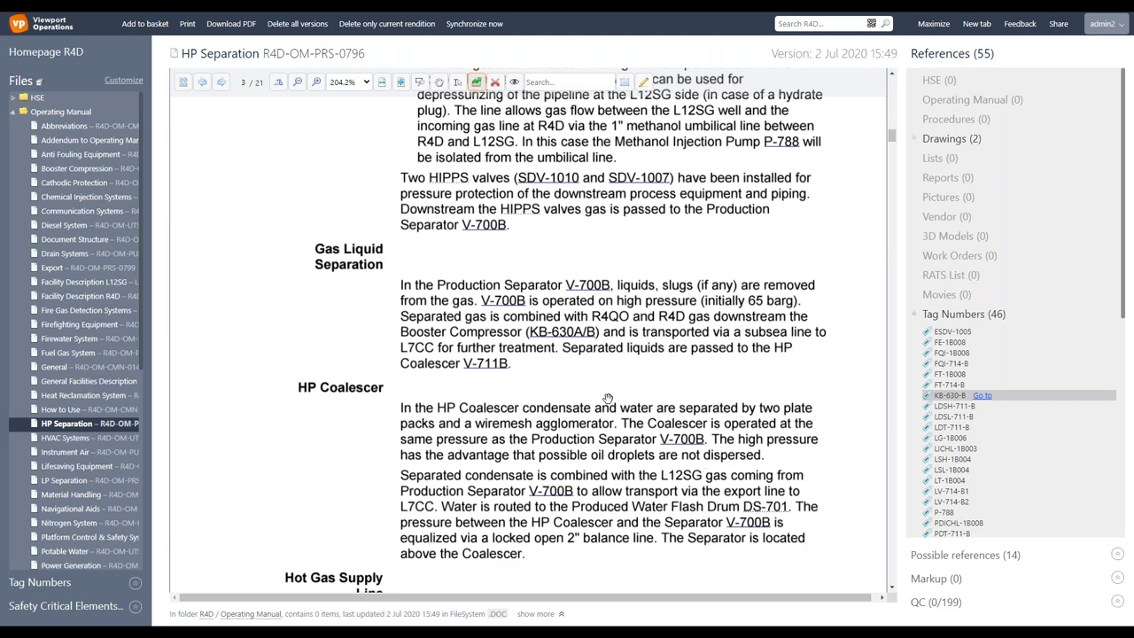
mouse_move(552, 330)
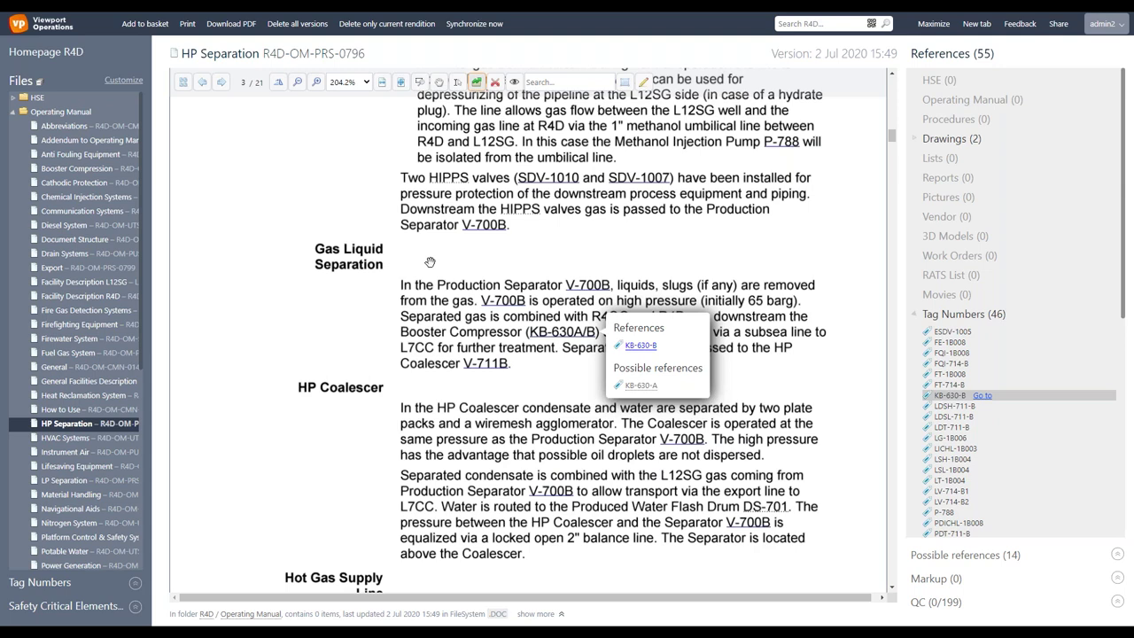
- Highlight the recognised references in the HP Separation text and inspect the details of SDV-1007 and DS-701
left_click(514, 82)
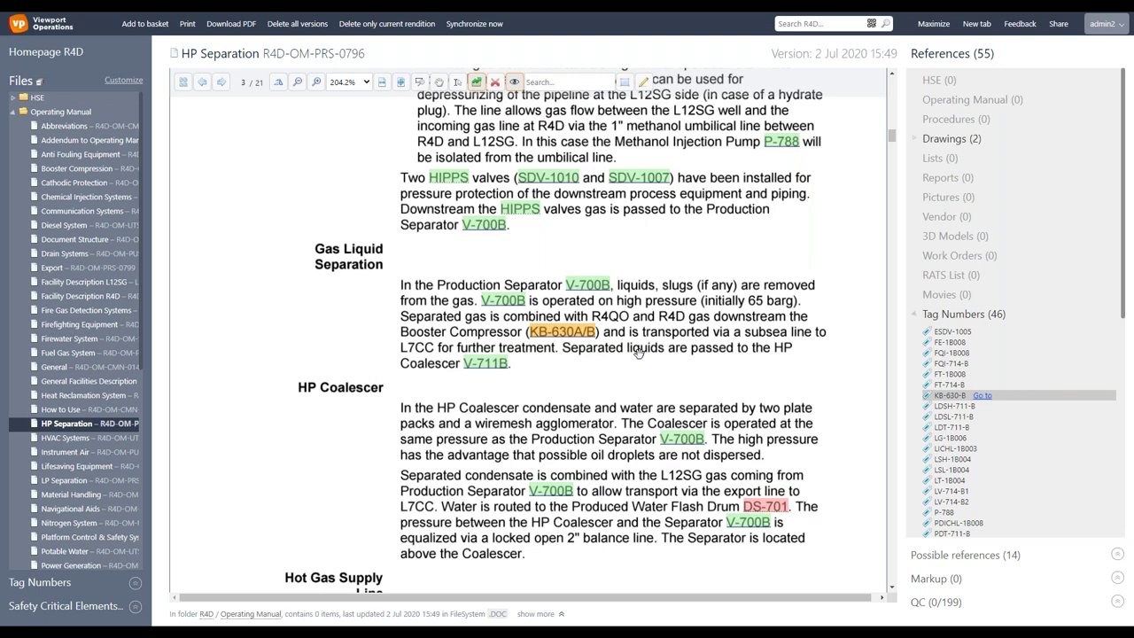
left_click(629, 179)
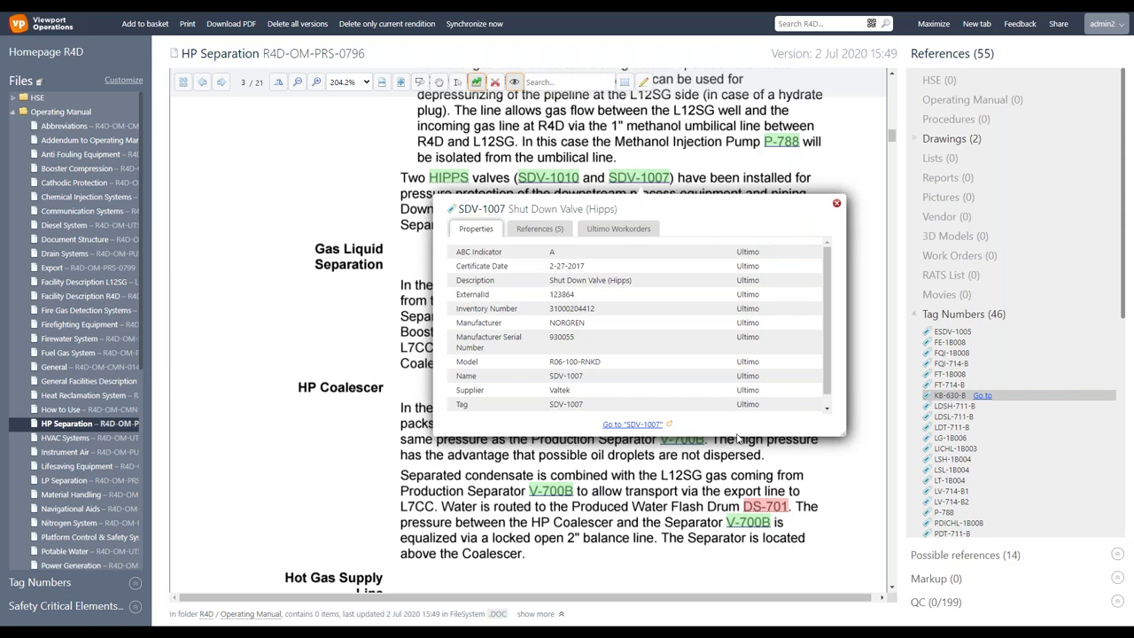
left_click(672, 468)
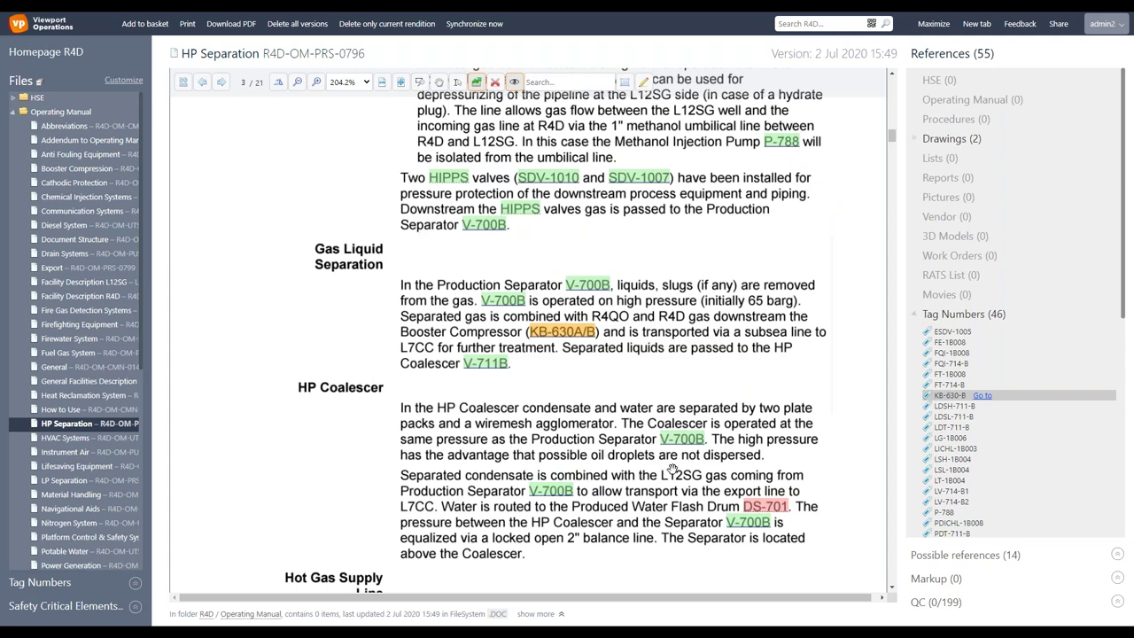
right_click(763, 507)
left_click(763, 508)
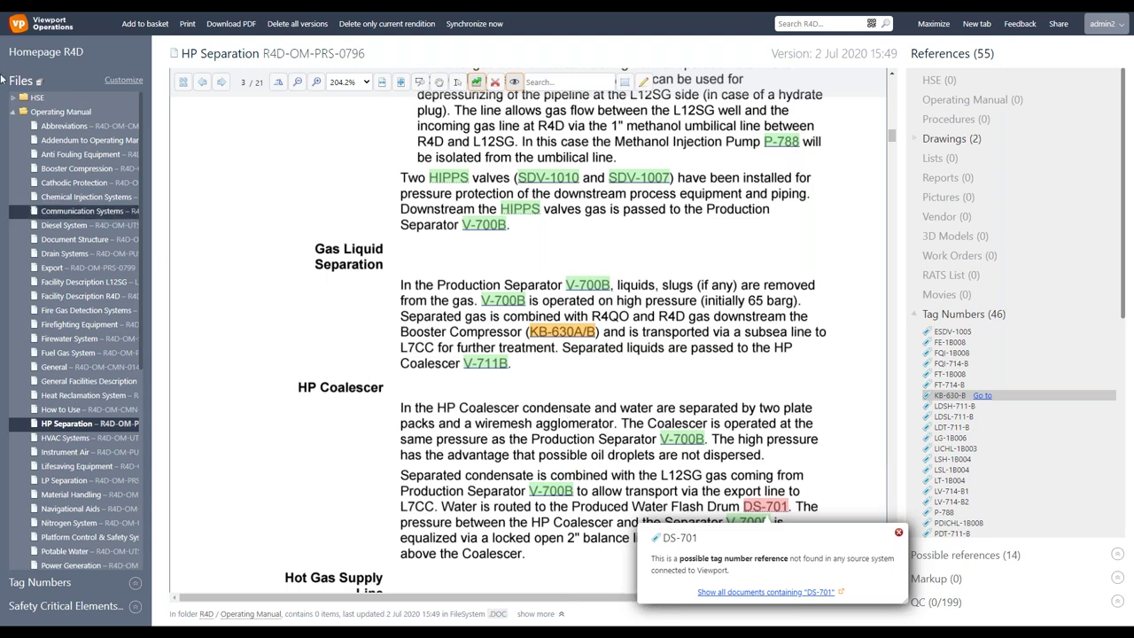
- Search the Water Authority site for "influentpomp" and open the page of tag ONifp0502
left_click(35, 24)
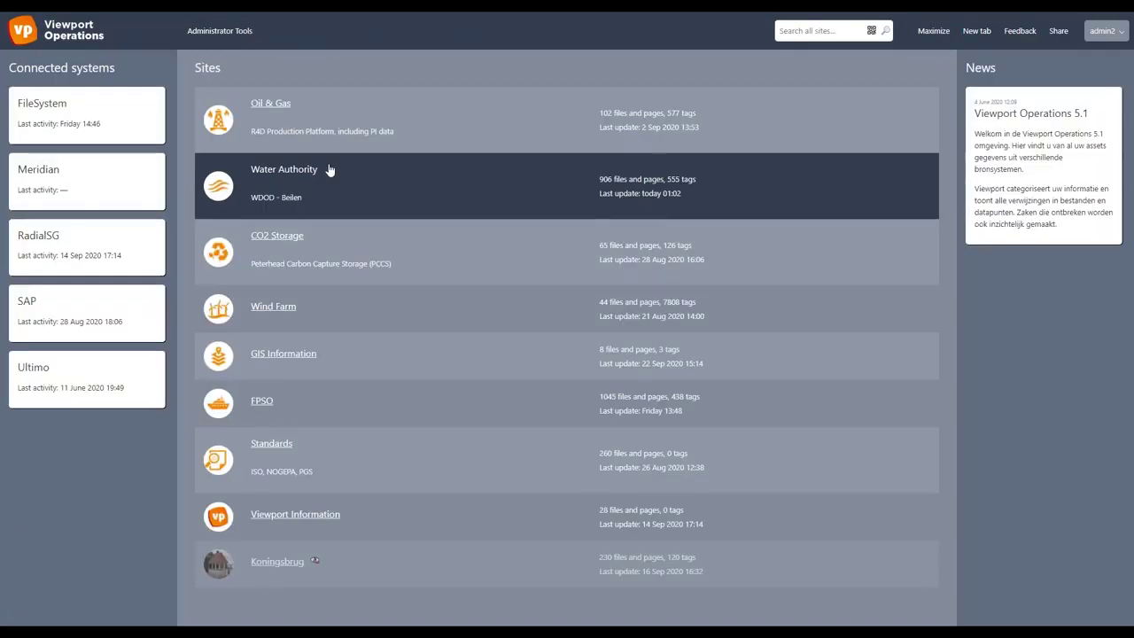
left_click(329, 169)
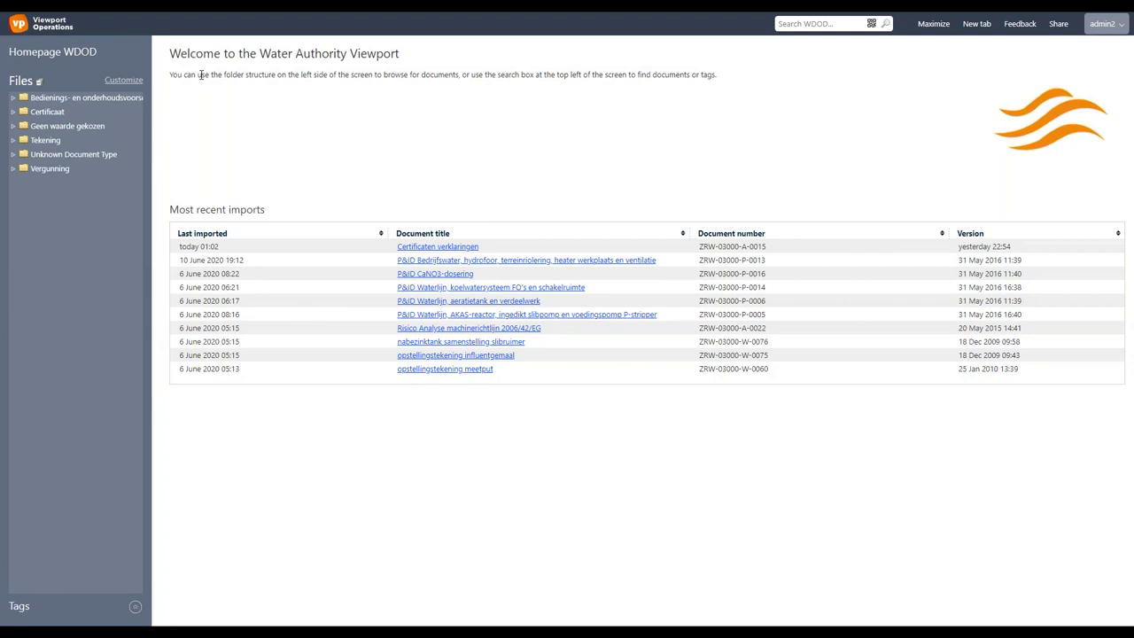
left_click(800, 23)
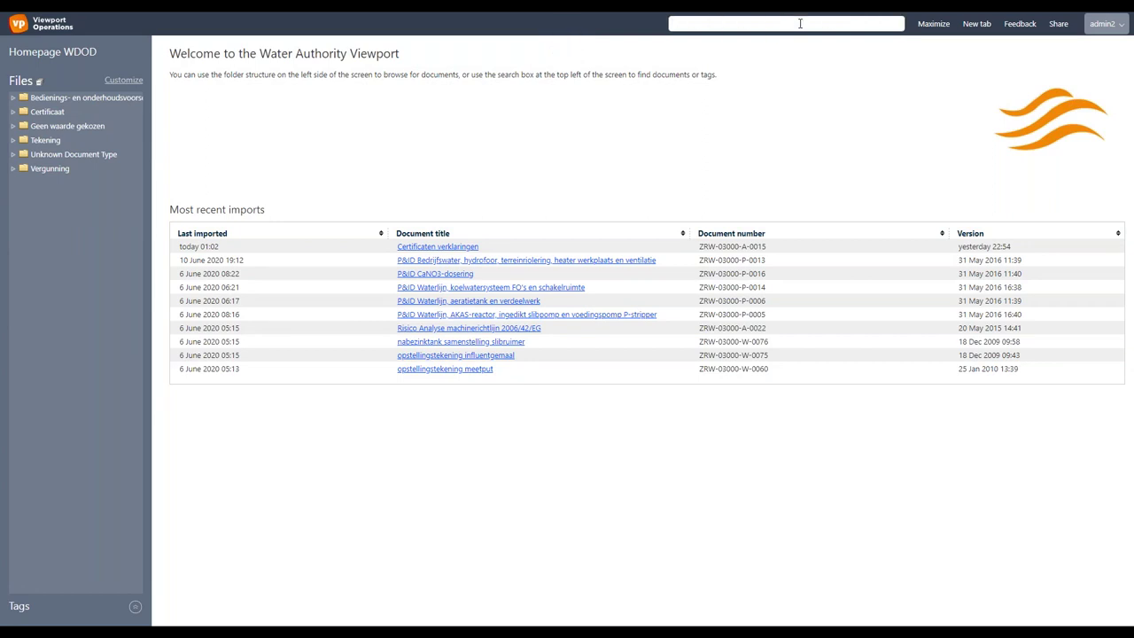
type("influentpomp")
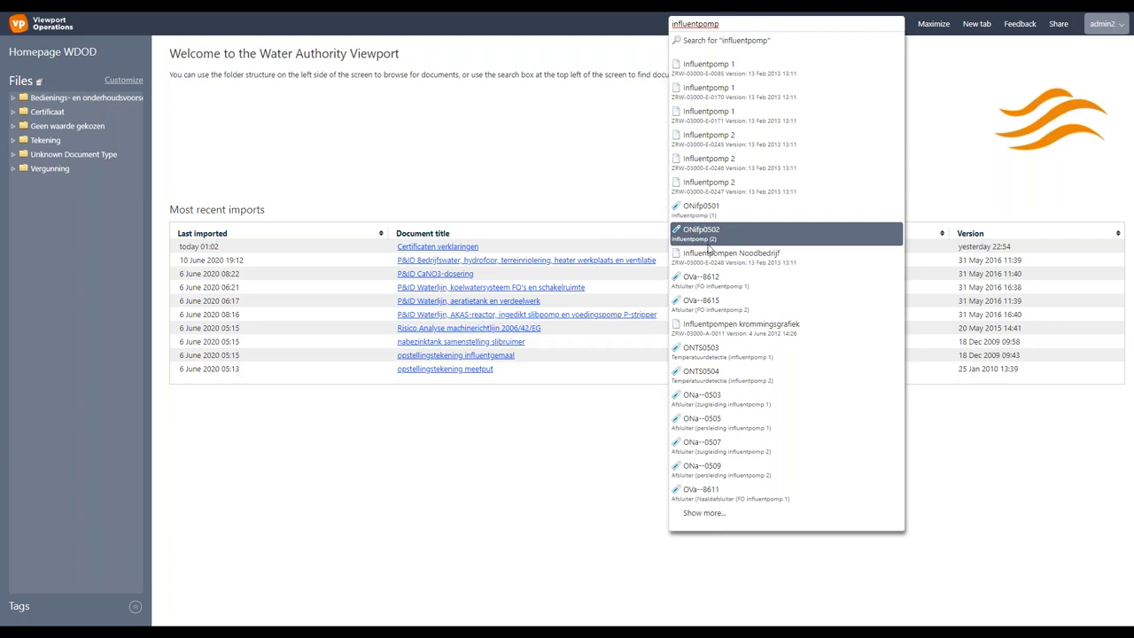
left_click(701, 234)
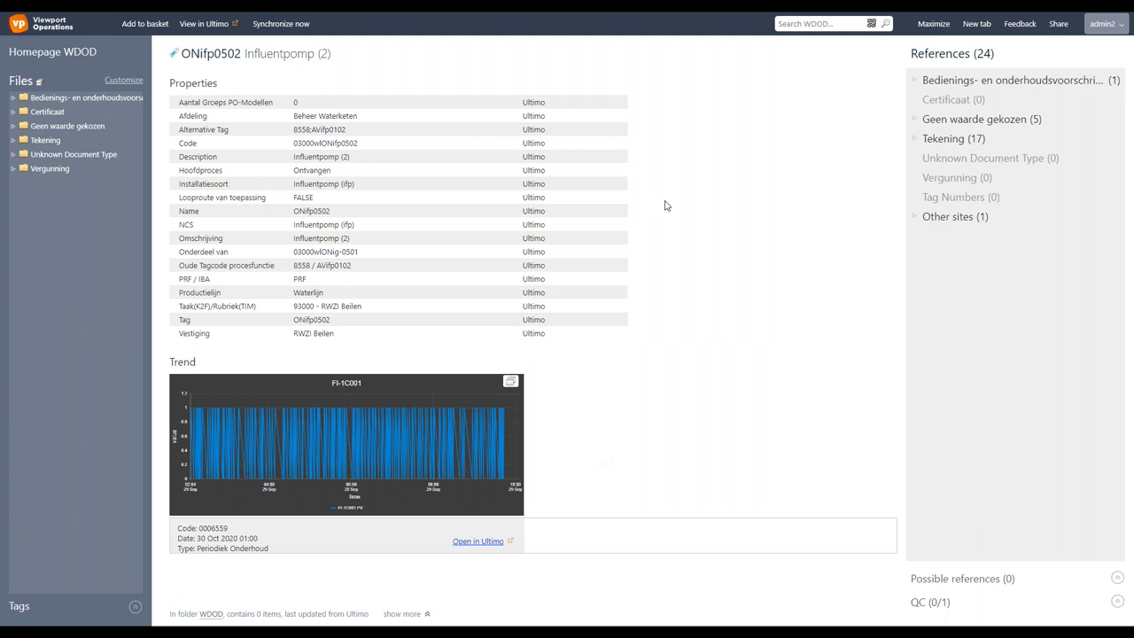
- List the pump's referenced documents under the Bedienings- en onderhoudsvoorschriften, Geen waarde gekozen and Tekening categories
left_click(914, 80)
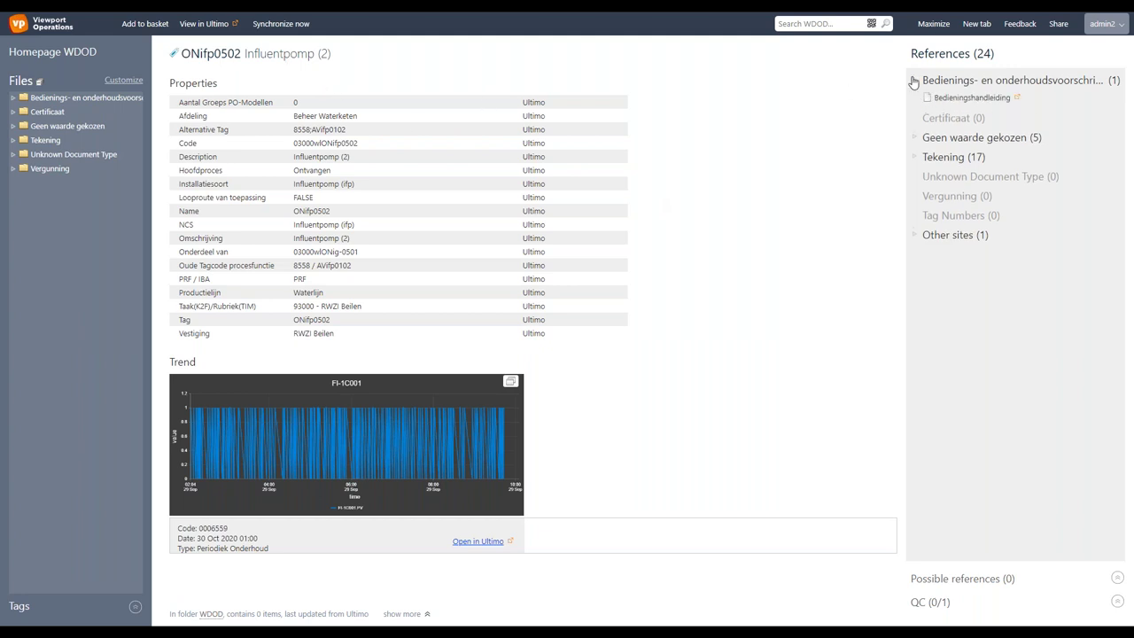
left_click(914, 138)
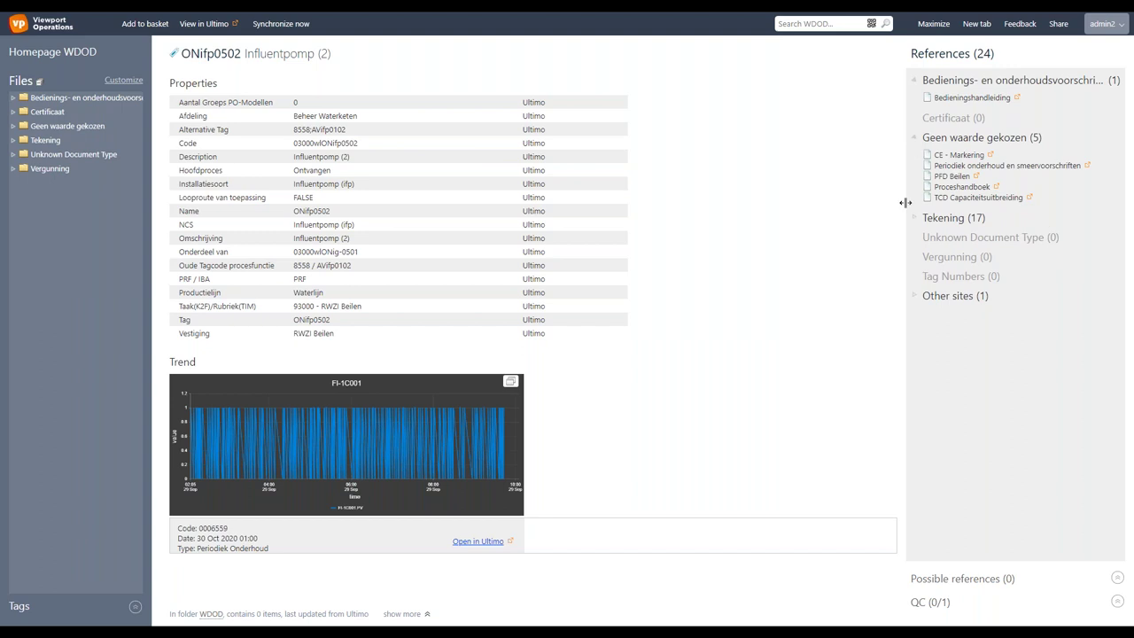
left_click(914, 218)
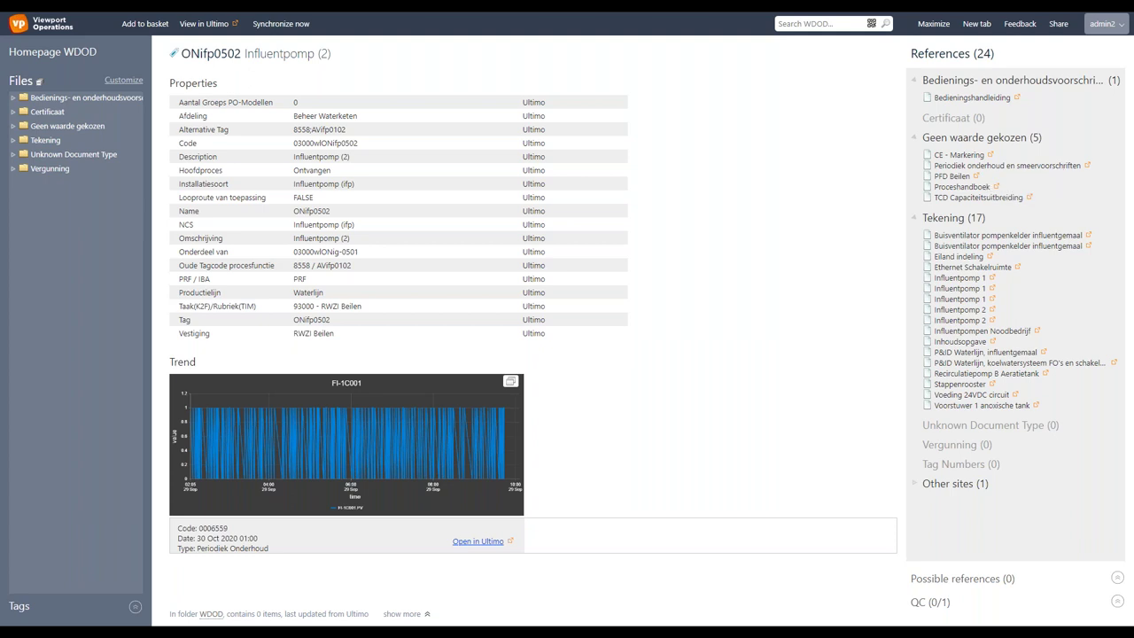
- Group the tag tree by Productielijn, Hoofdproces and Installatiesoort
left_click(820, 23)
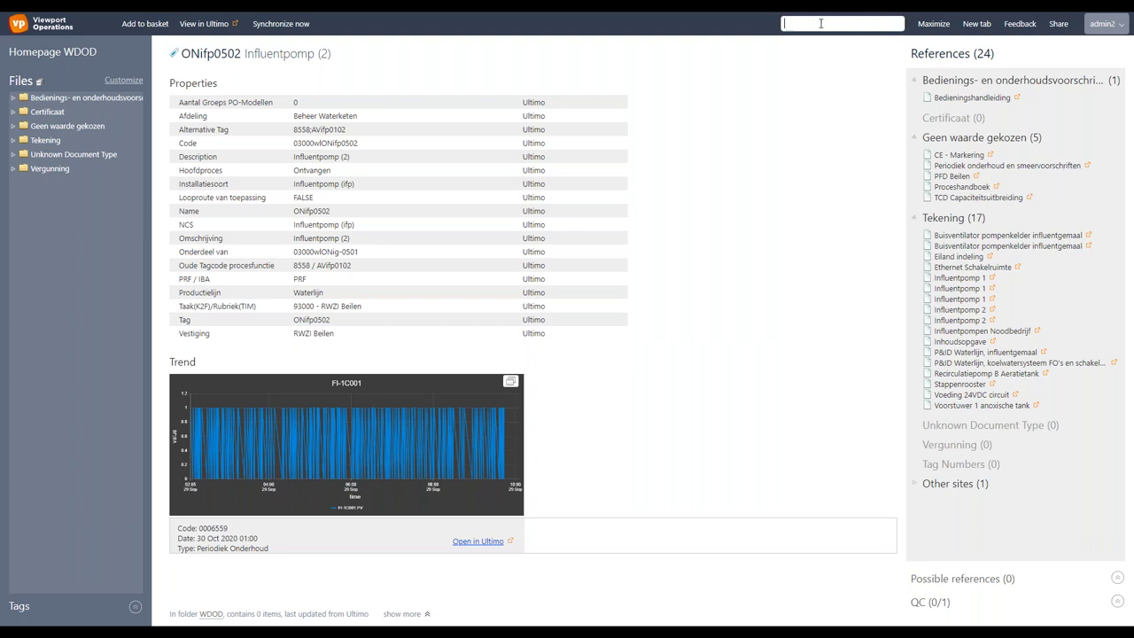
left_click(671, 165)
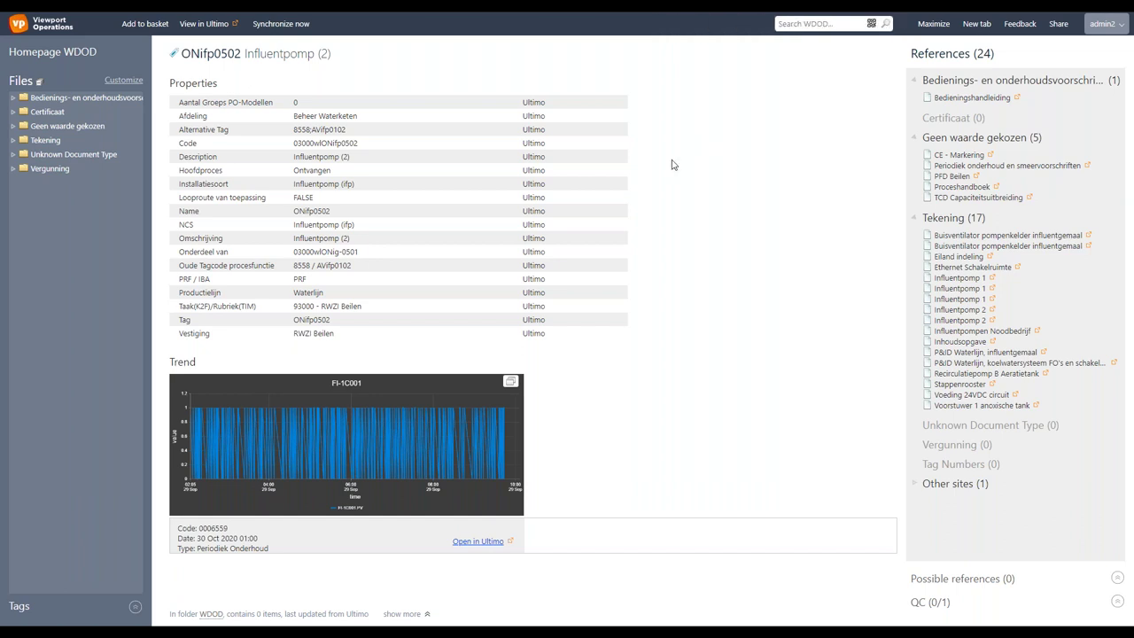
left_click(19, 607)
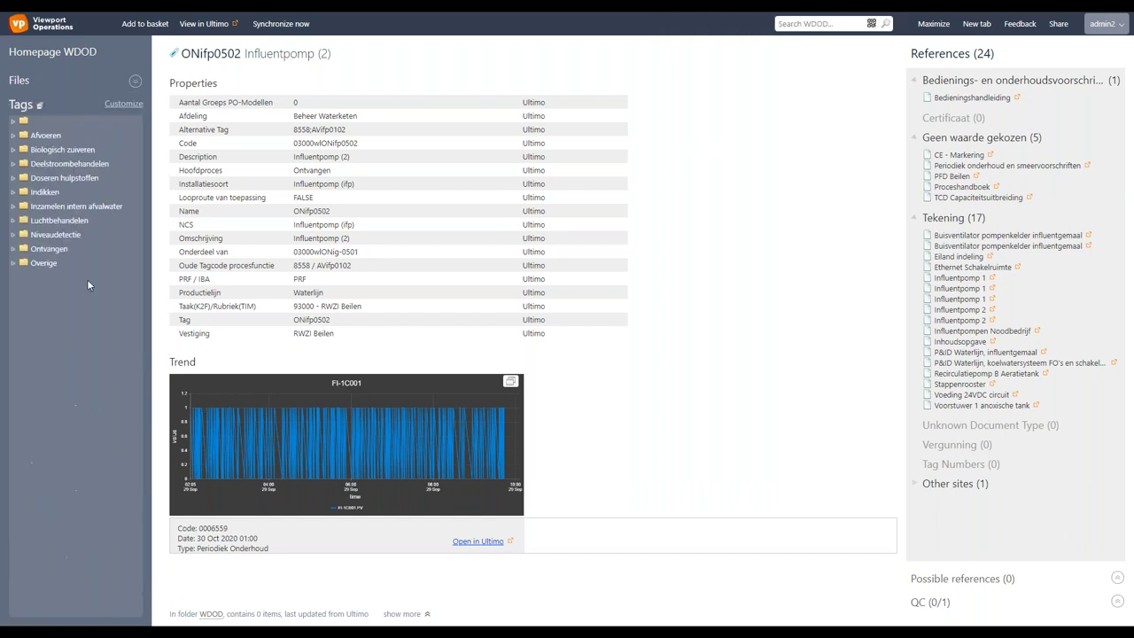
left_click(128, 105)
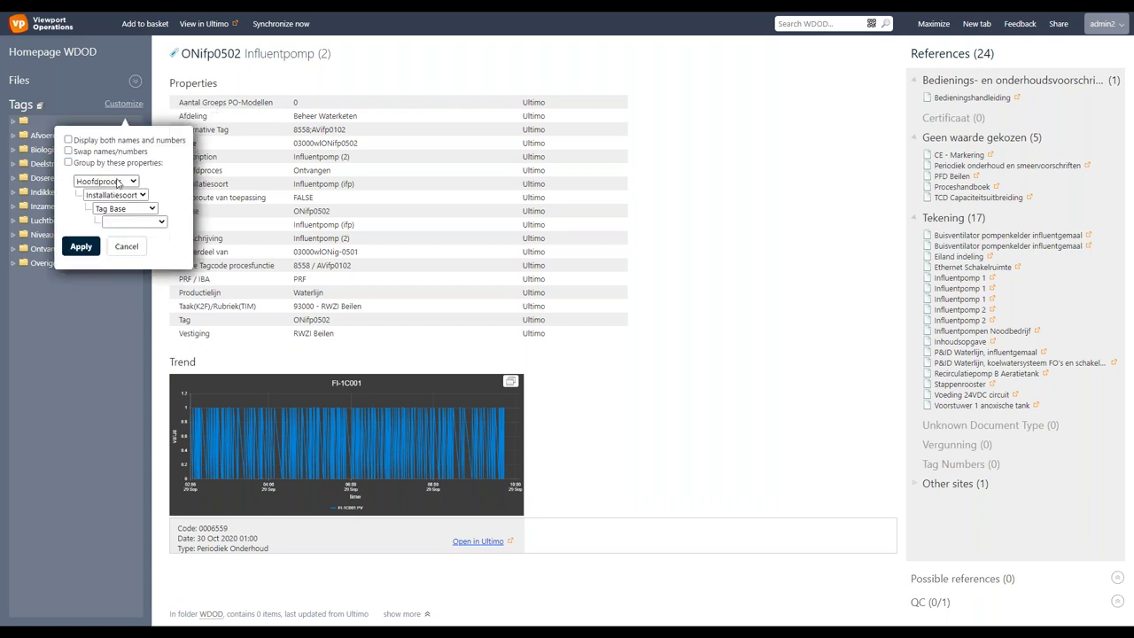
left_click(118, 181)
left_click(111, 203)
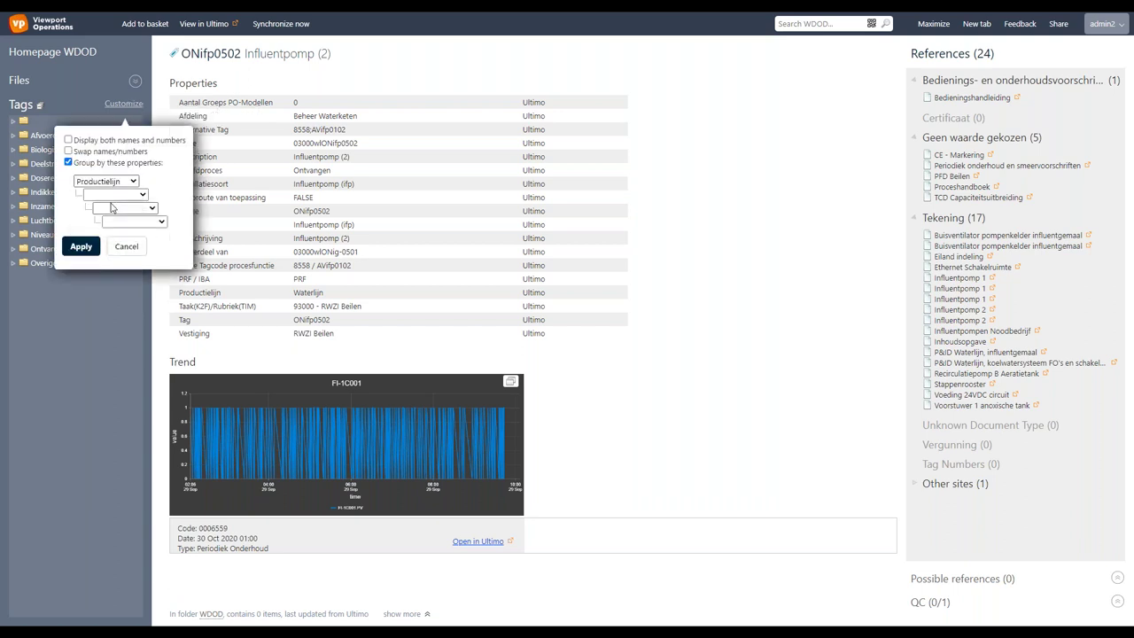
left_click(115, 194)
left_click(115, 227)
left_click(124, 208)
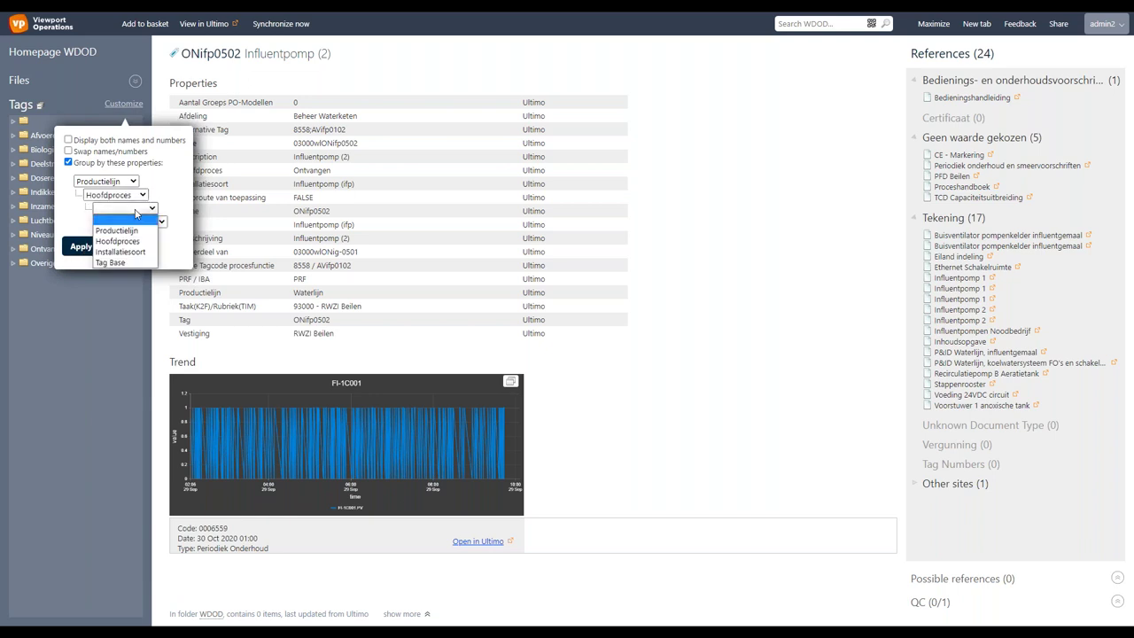
left_click(111, 251)
left_click(81, 247)
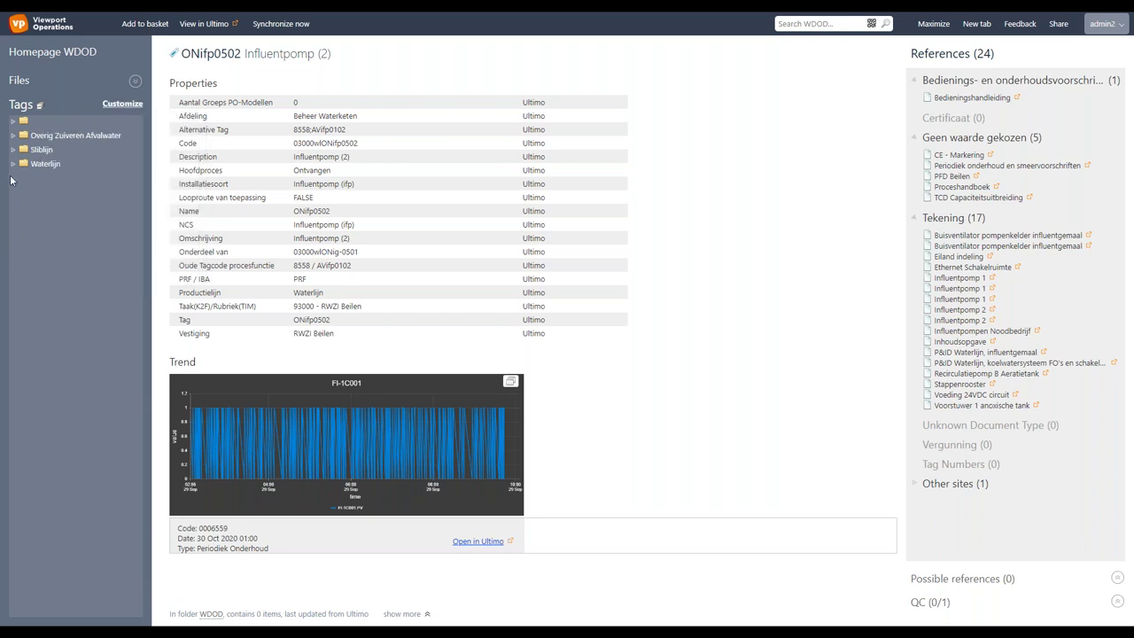
- Expand the tag tree through Waterlijn and Ontvangen to list the tags under Influentpomp (ifp)
left_click(13, 165)
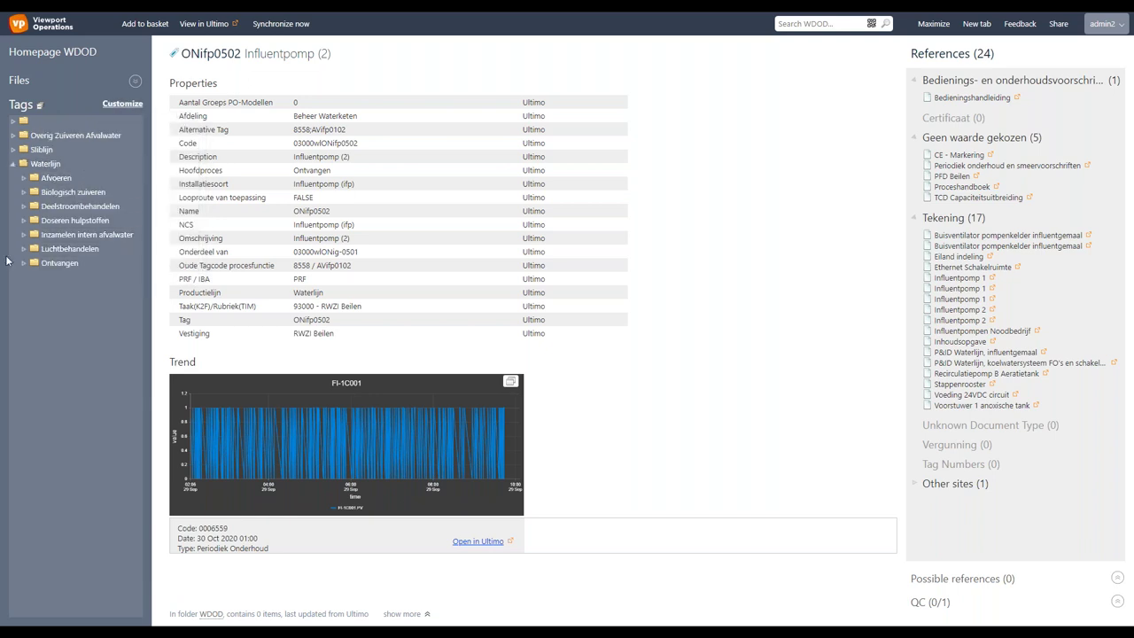
left_click(23, 264)
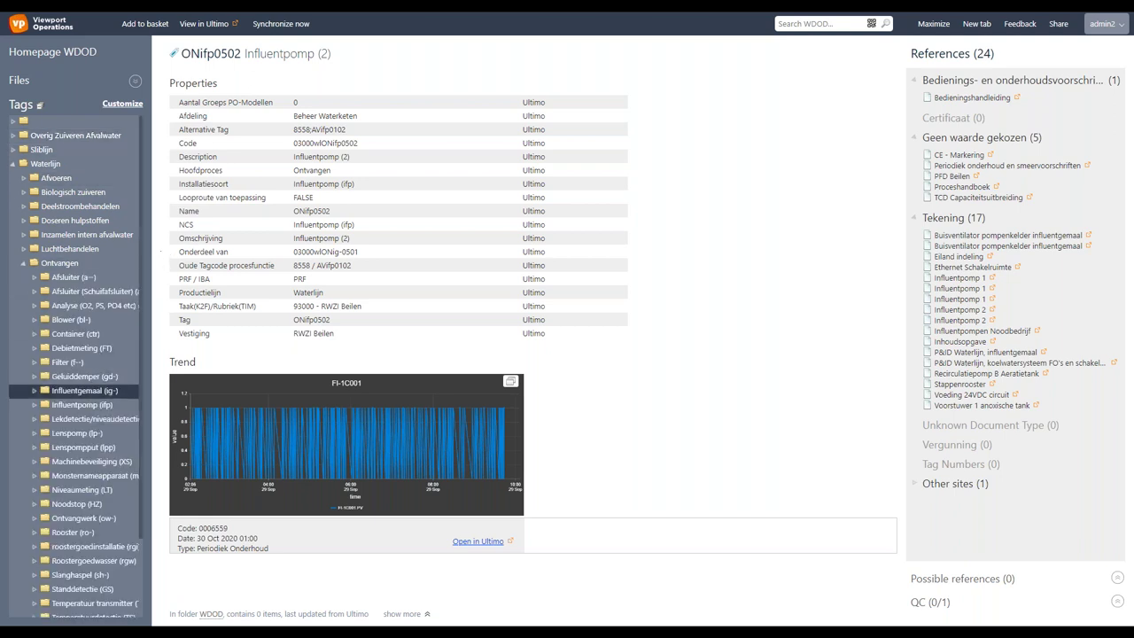
left_click(49, 405)
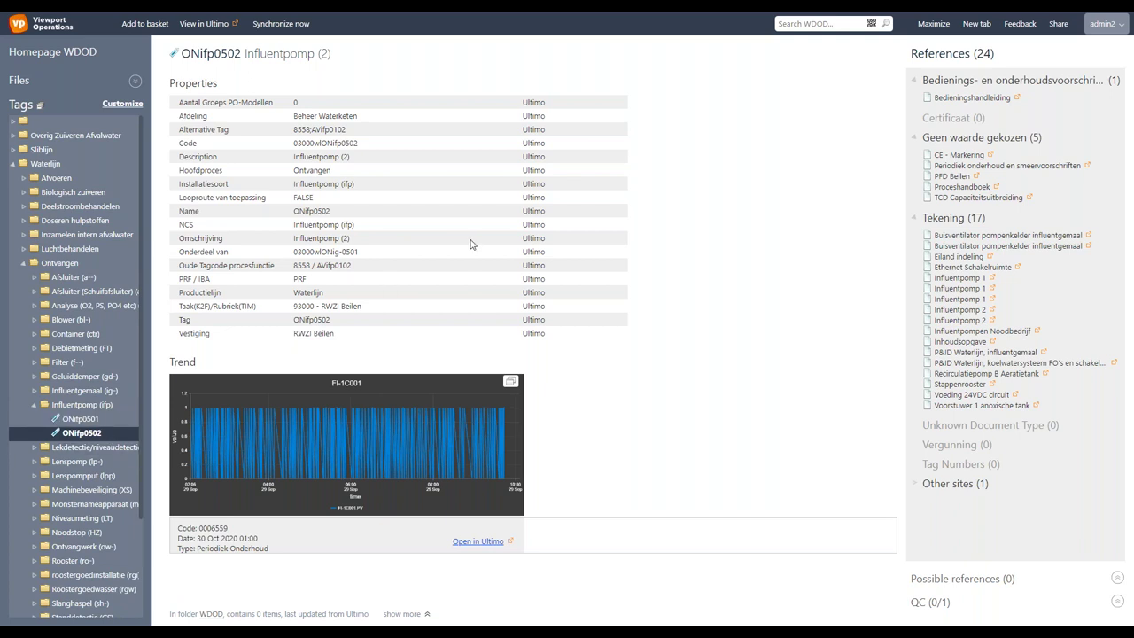
- Search the site for "influentgemaal" and open the drawing P&ID Waterlijn, influentgemaal
left_click(834, 27)
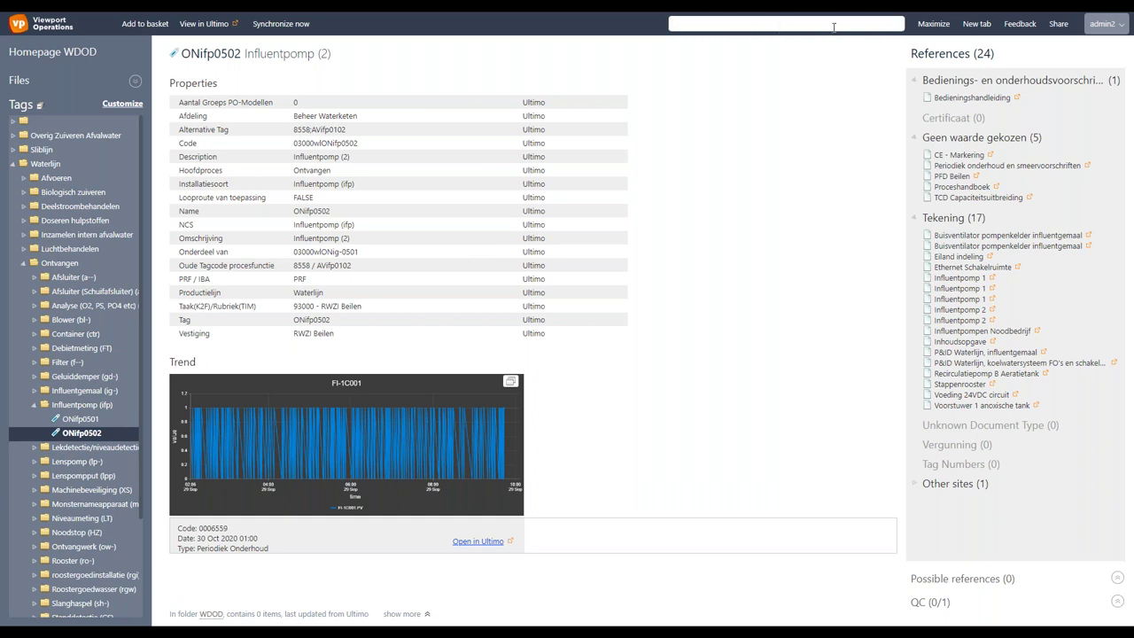
type("influentgemaal")
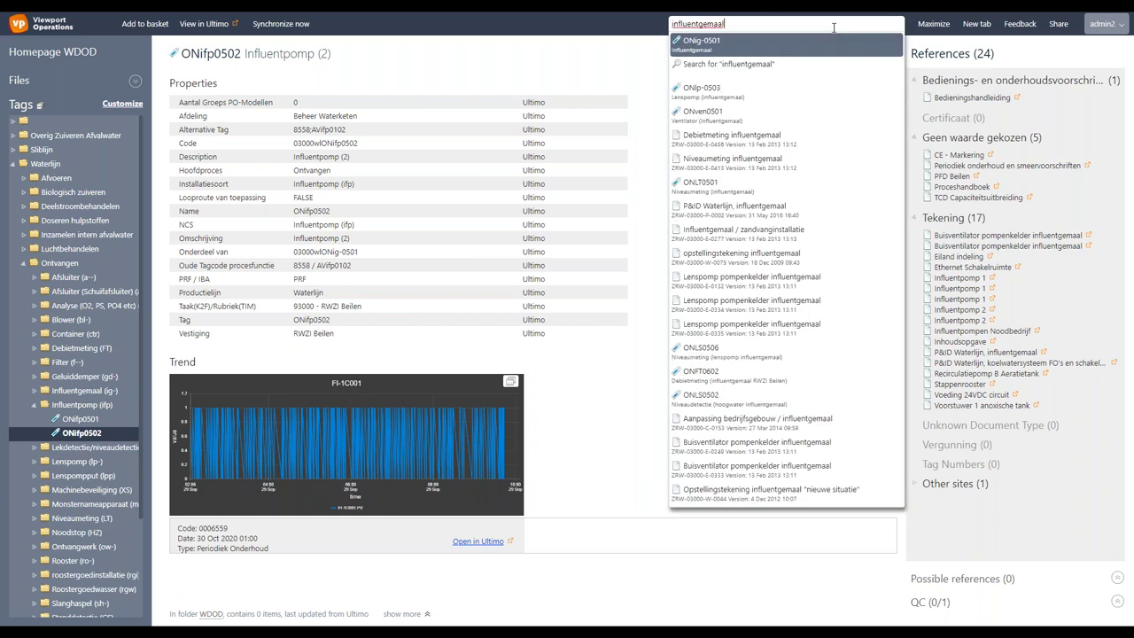
left_click(744, 210)
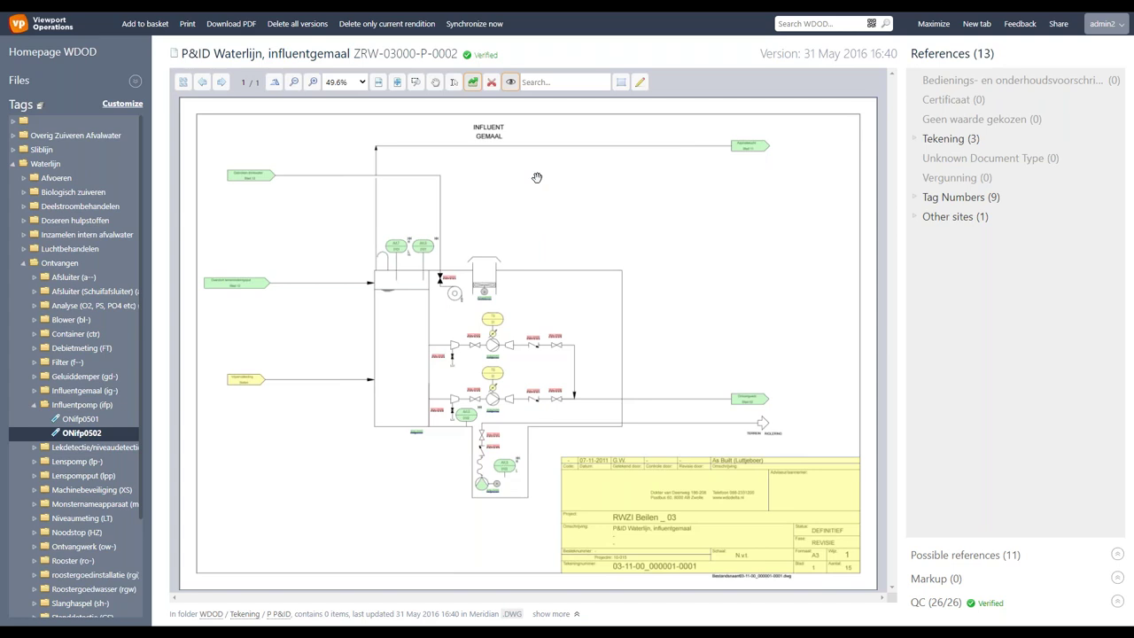
- Inspect the properties of the lower influent pump, AVifp0102, at 100% zoom in the P&ID
left_click(312, 81)
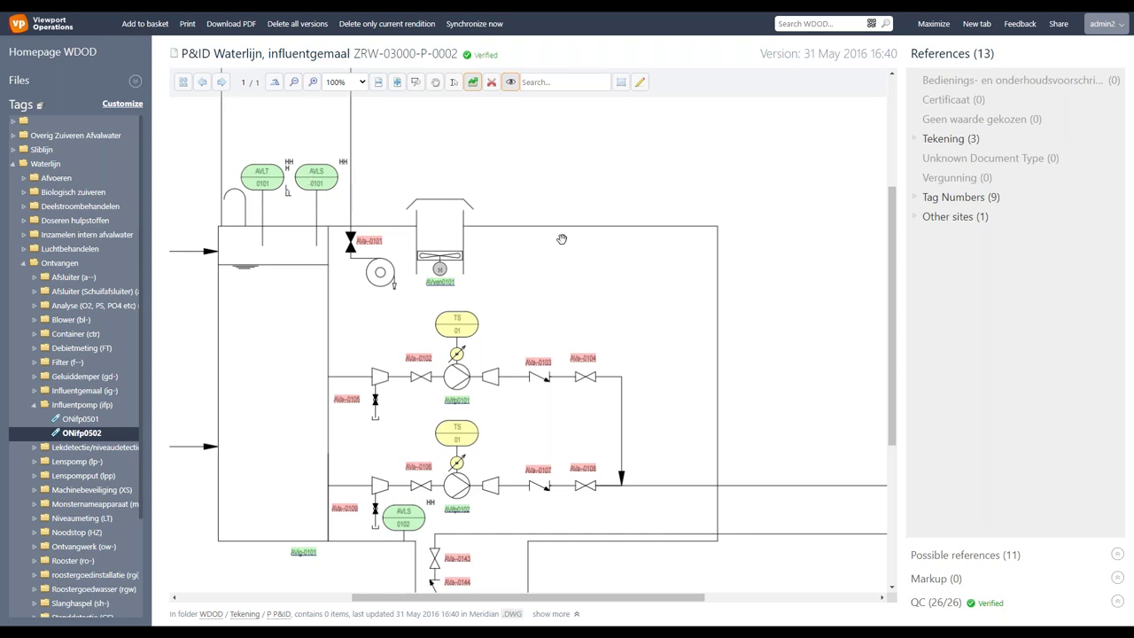
left_click(452, 511)
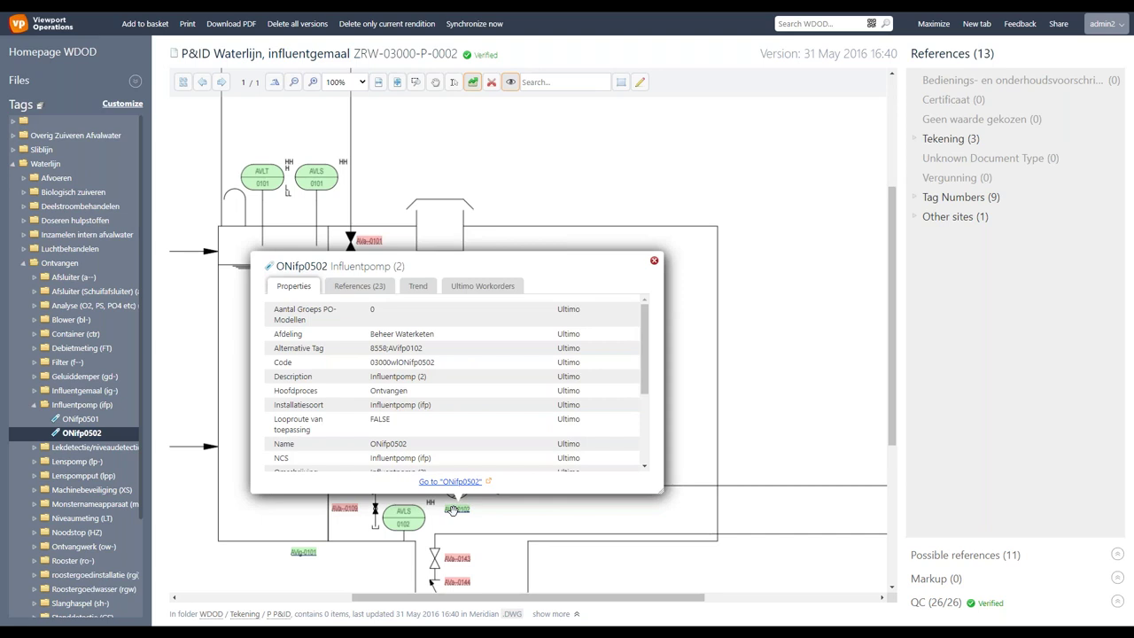
left_click(559, 141)
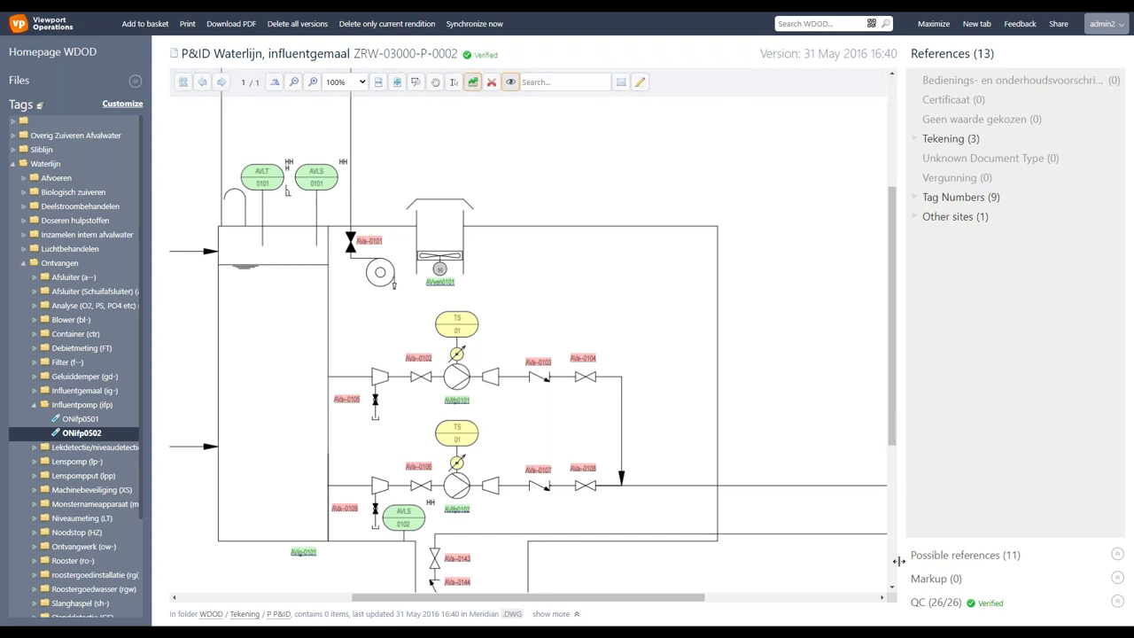
- List the drawing's possible references and inspect the unrecognised valve tag AVA-0104
left_click(955, 554)
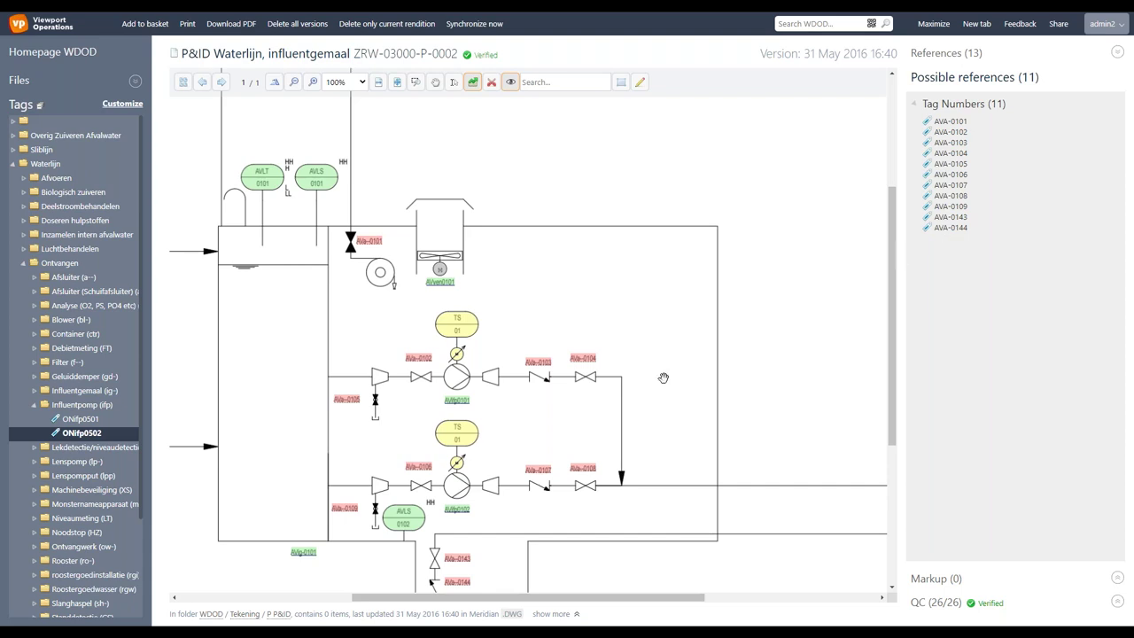
left_click(577, 359)
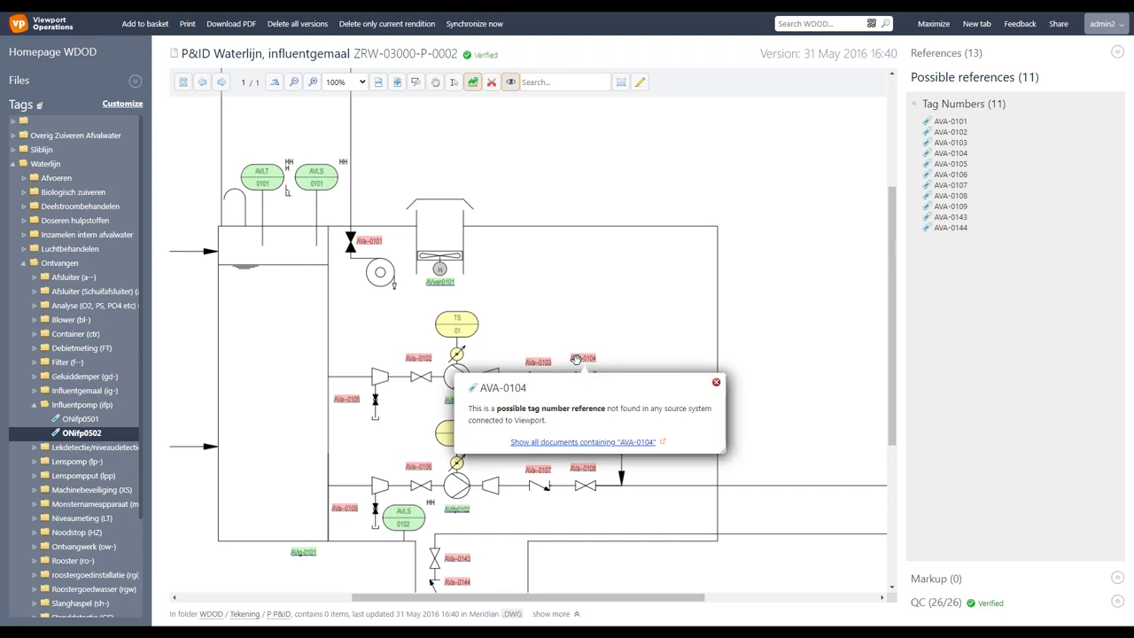
left_click(623, 283)
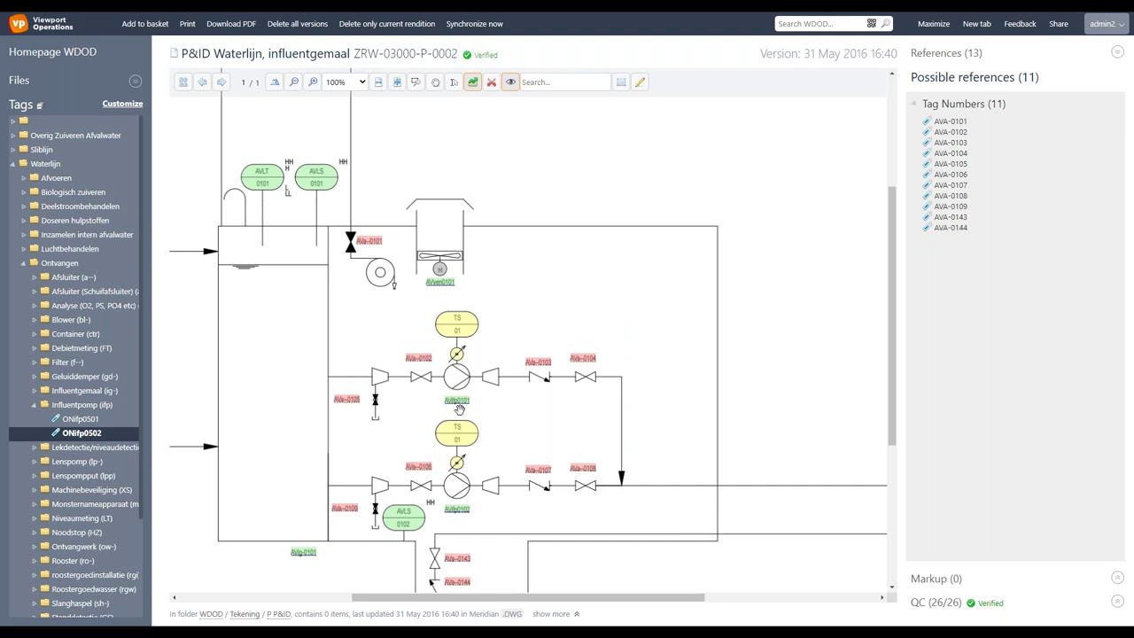
- Show the trend of pump ONifp0502 from its tag in the P&ID and move the details popup clear of the pumps
left_click(455, 508)
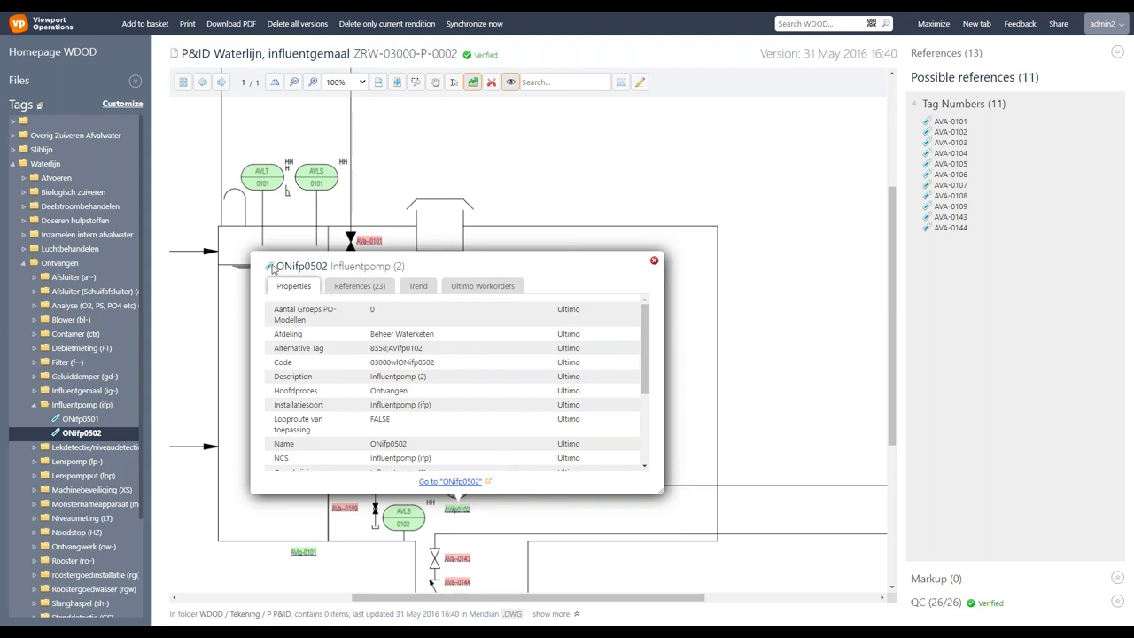
left_click_drag(275, 266, 330, 265)
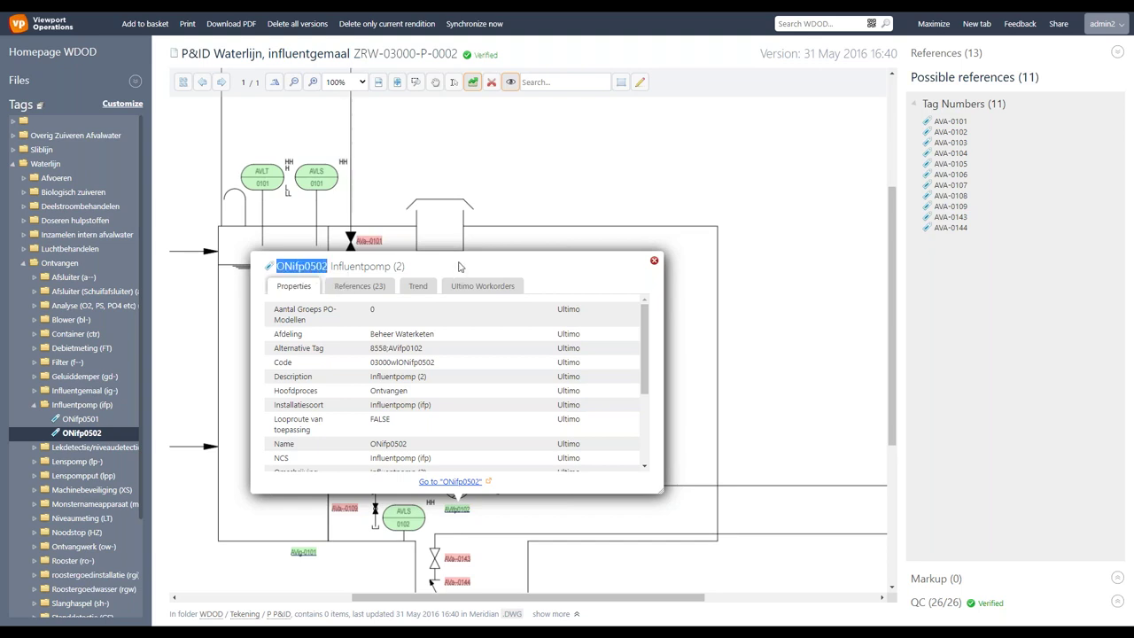
left_click(396, 405)
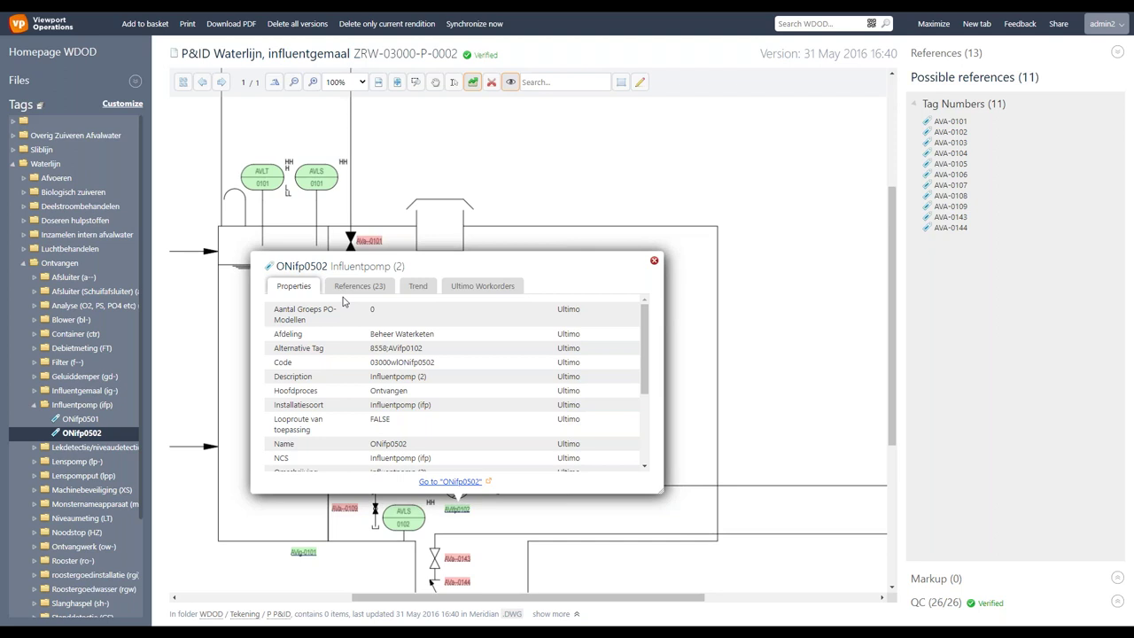
left_click(417, 287)
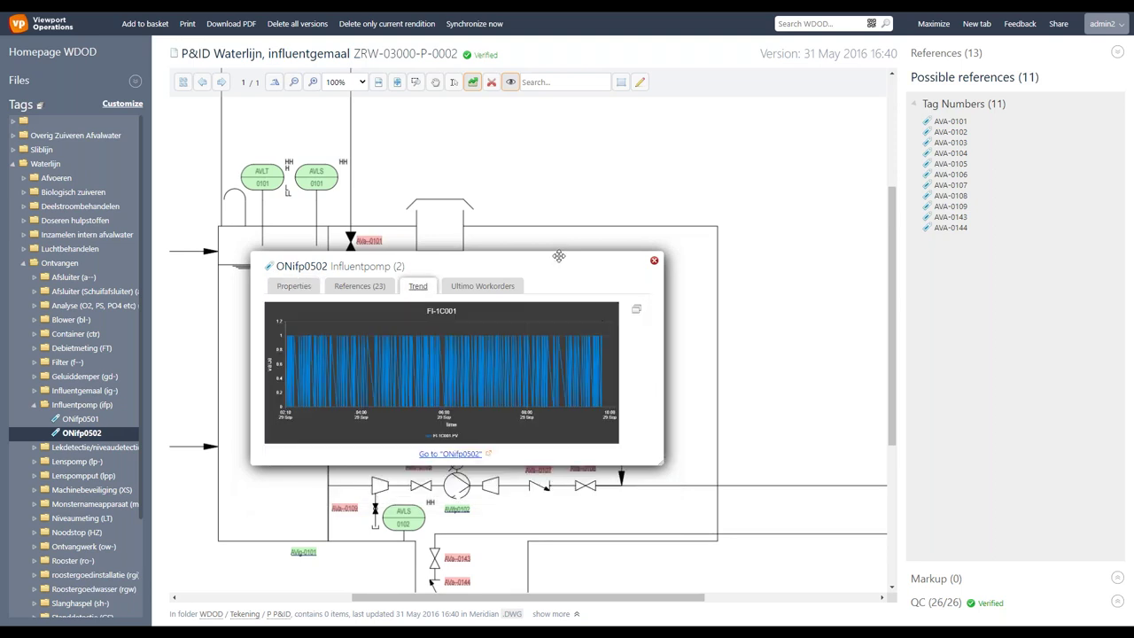
mouse_move(620, 255)
left_mouse_down()
mouse_move(826, 219)
mouse_move(790, 164)
left_mouse_up()
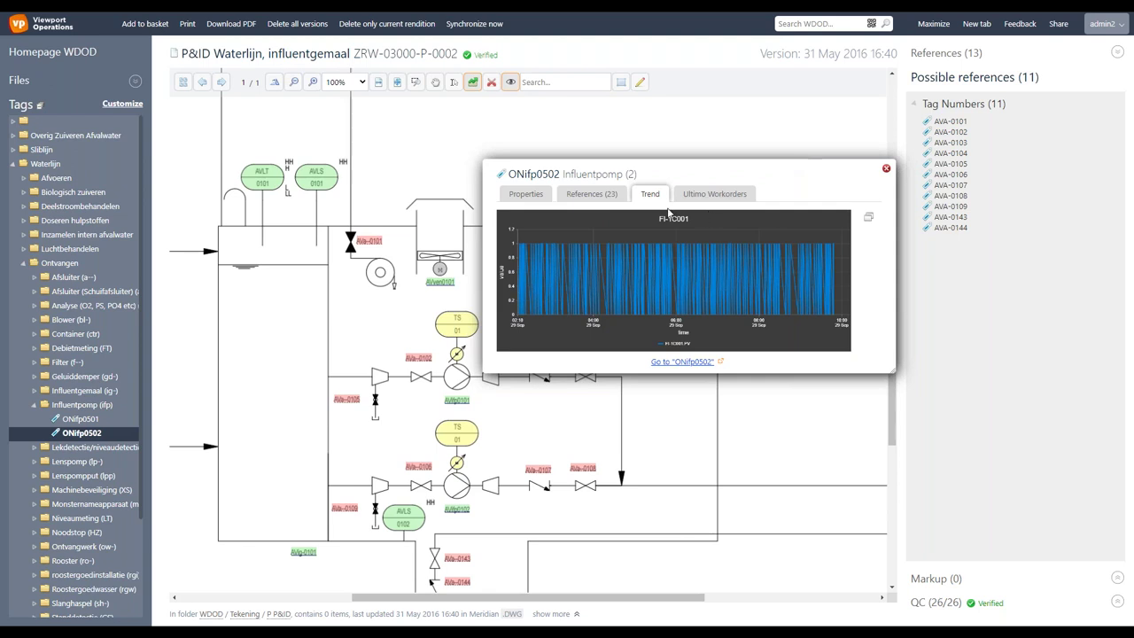
- View the pump's Ultimo work orders, follow the listed order to Ultimo, and close the tag details
left_click(700, 197)
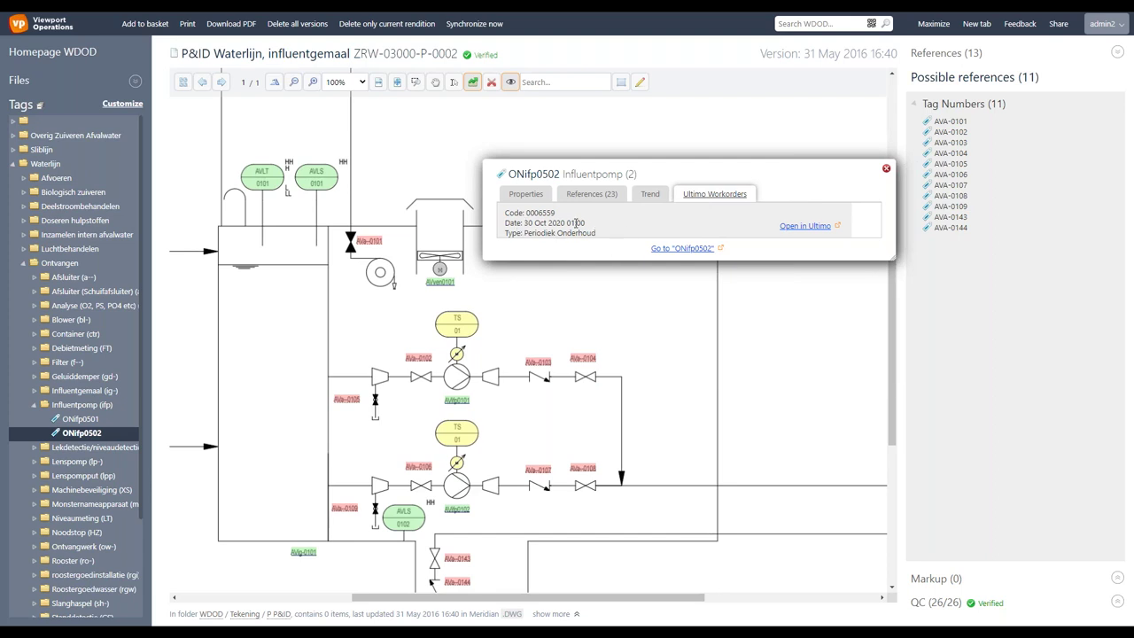
left_click(805, 226)
left_click(612, 138)
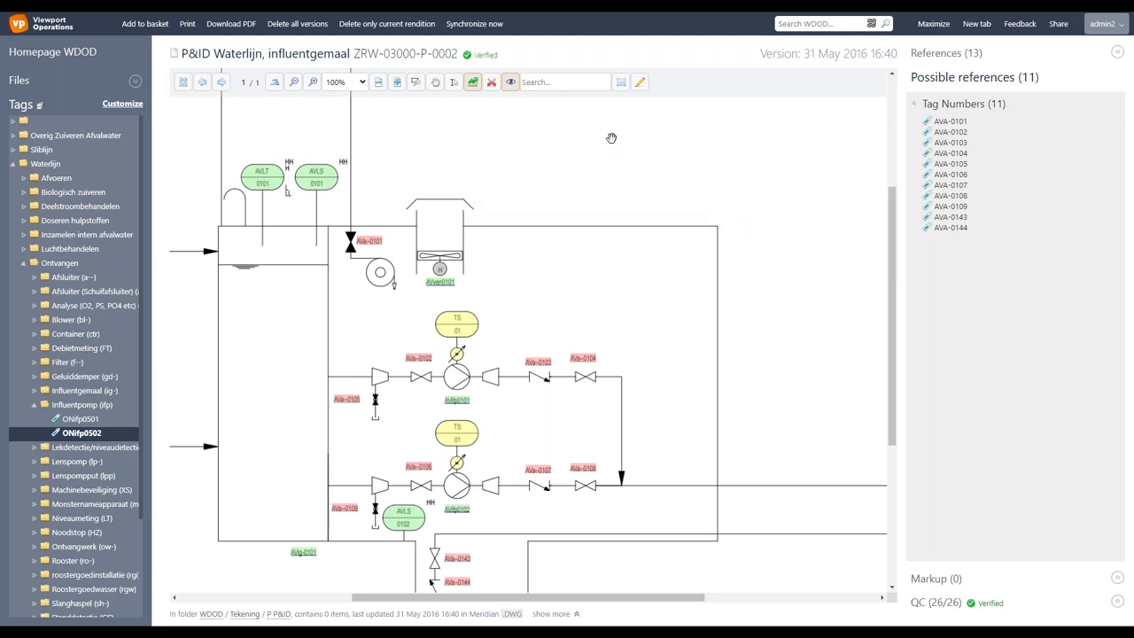
- Return to the ONifp0502 tag page and browse its Bedienings- en onderhoudsvoorschriften and Geen waarde gekozen references
left_click(97, 434)
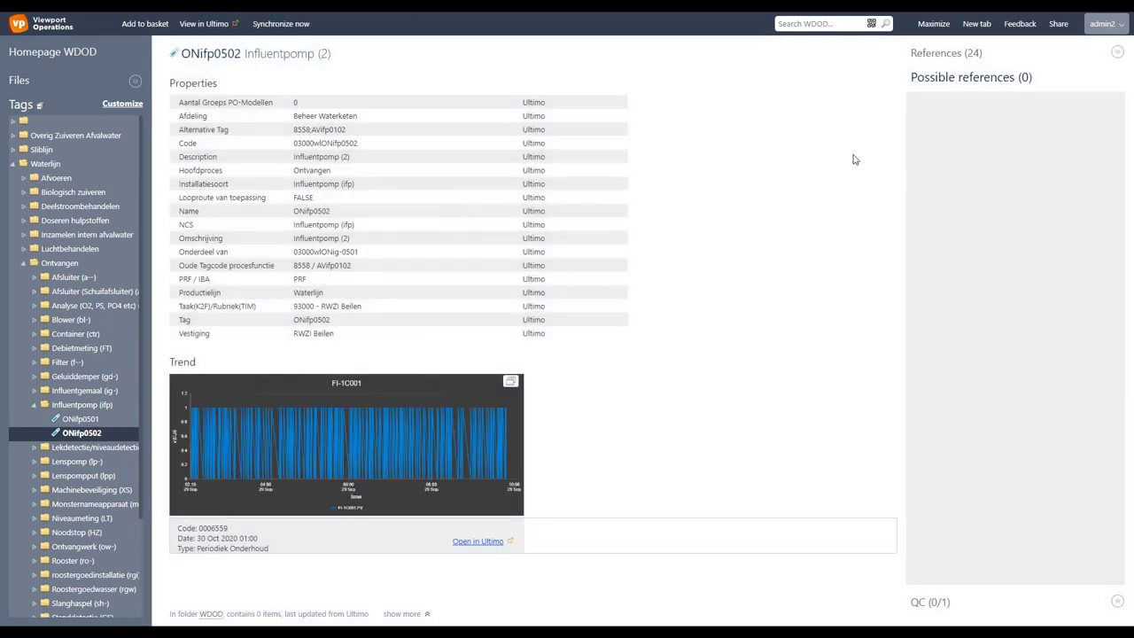
left_click(942, 55)
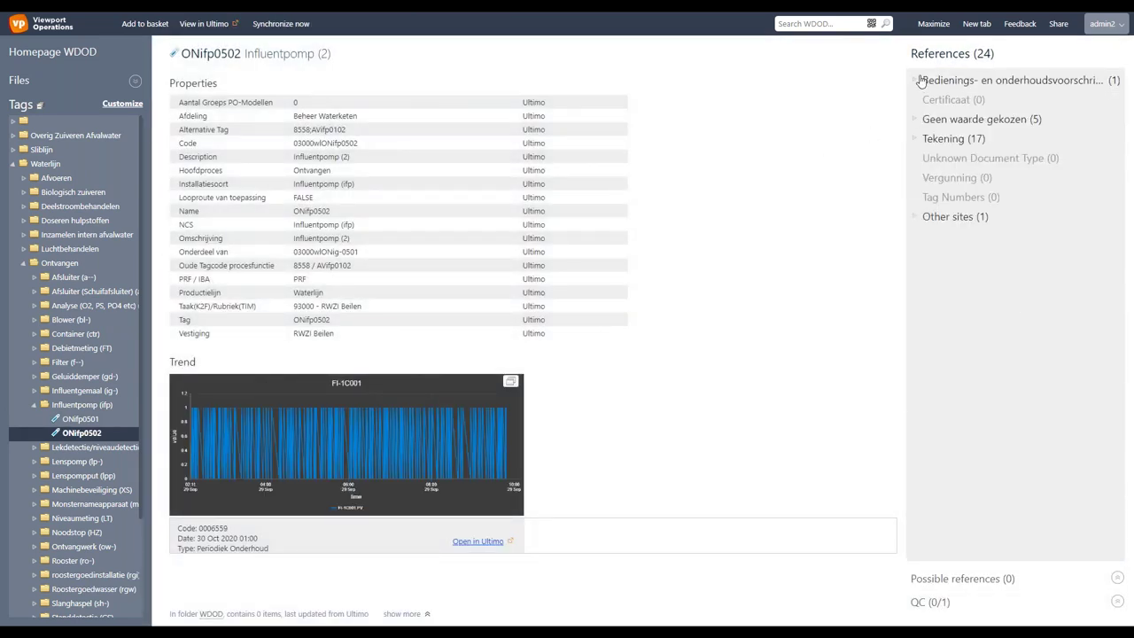
left_click(921, 80)
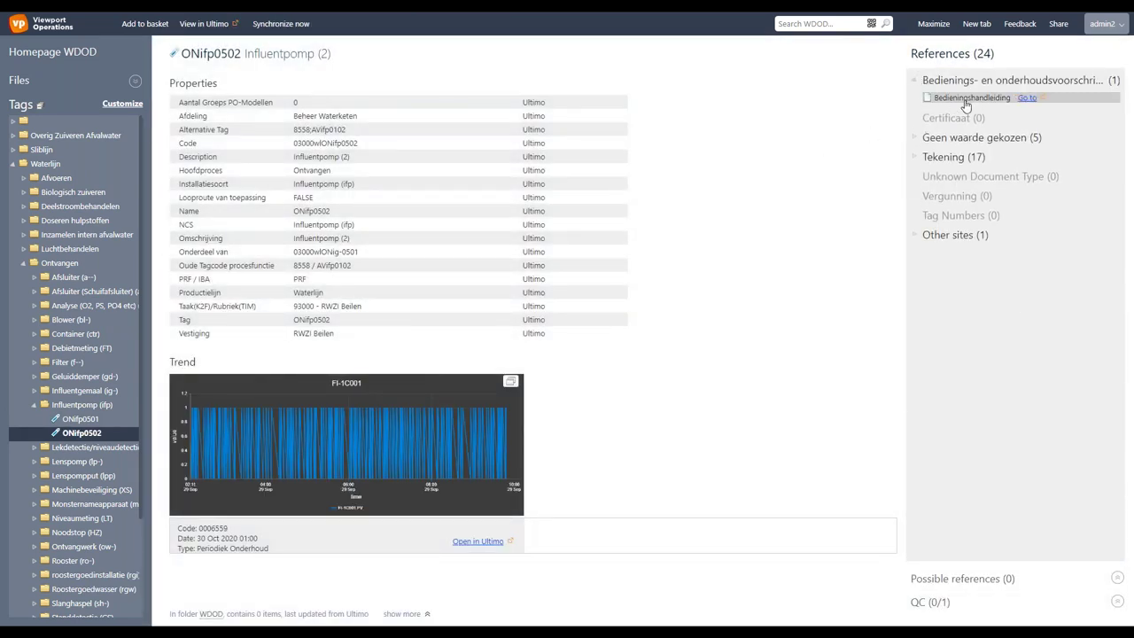
left_click(965, 101)
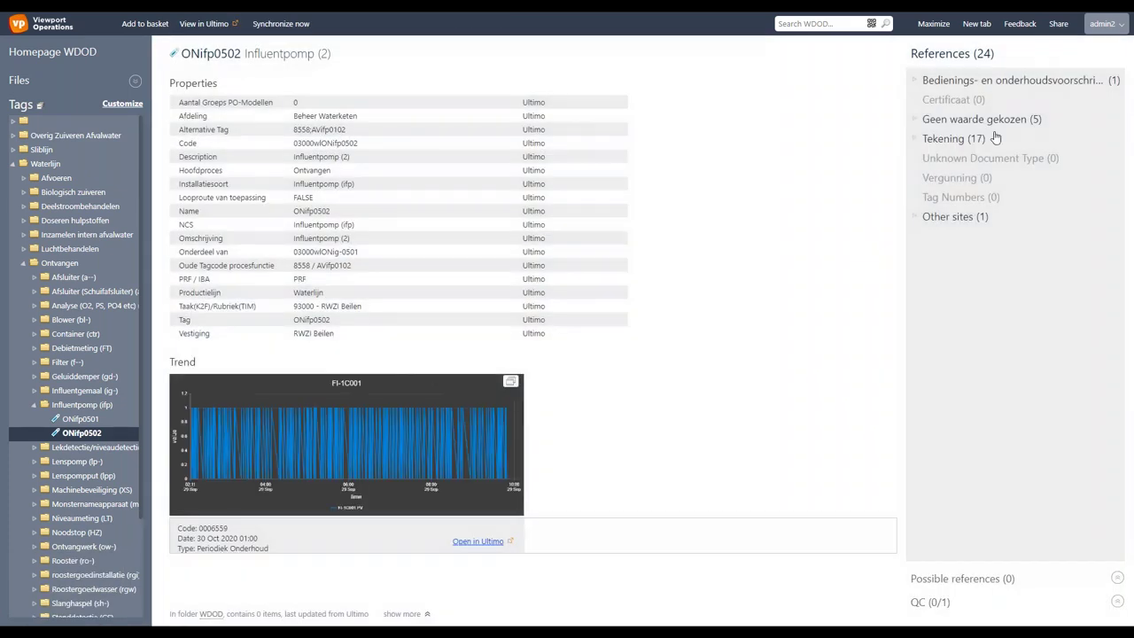
left_click(992, 119)
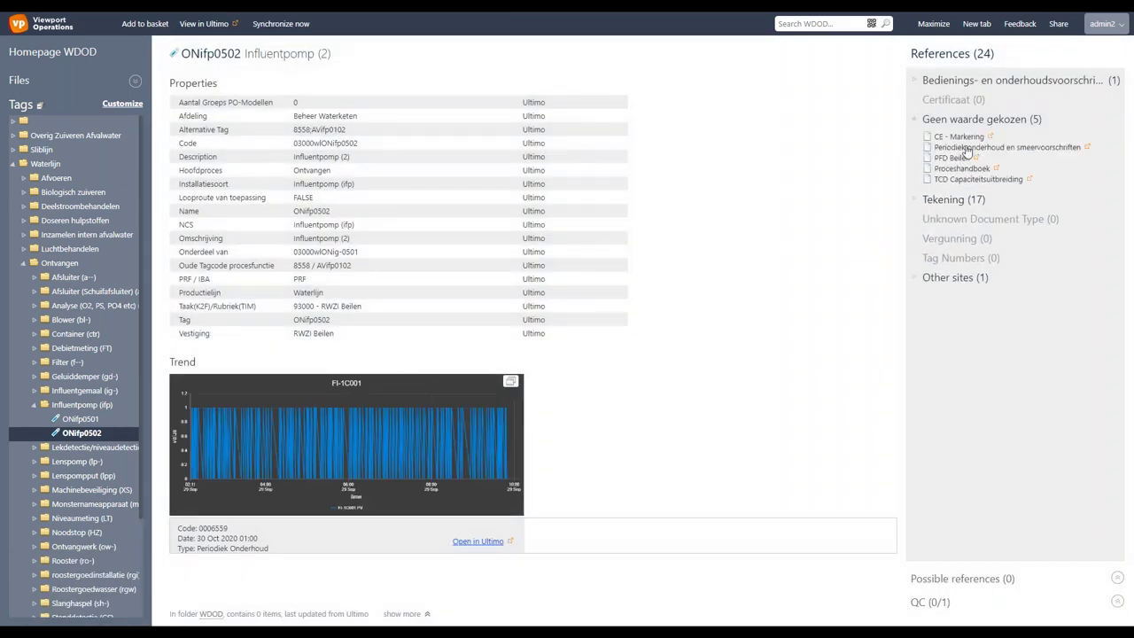
mouse_move(1001, 147)
left_click(1098, 147)
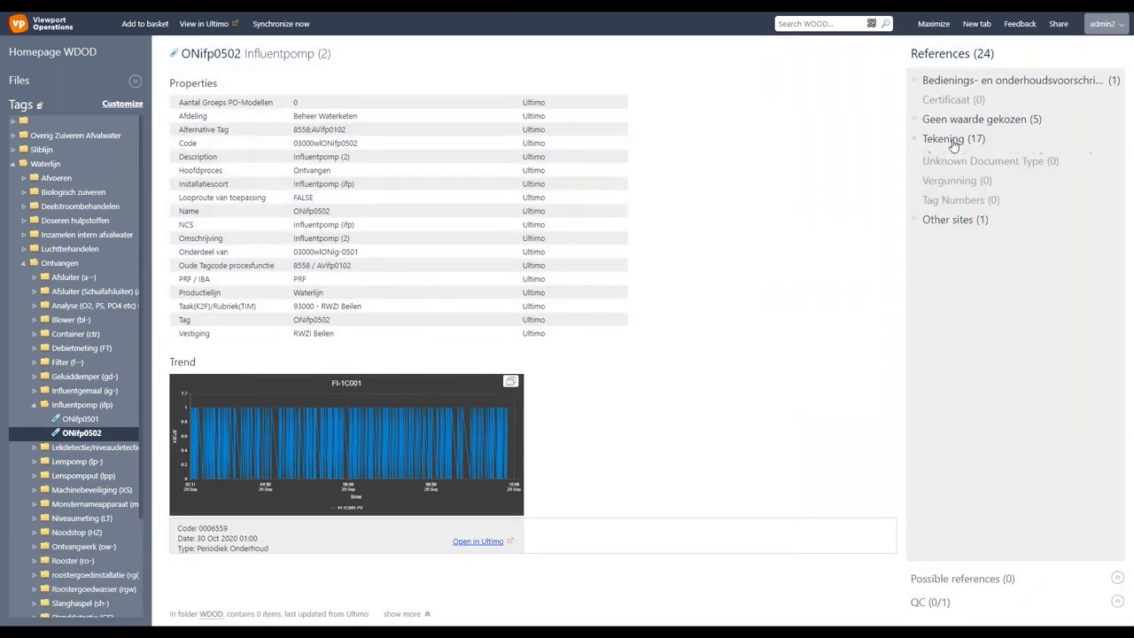
- Preview the Influentpomp 2 drawing ZRW-03000-E-0247 among the Tekening references and open it
left_click(943, 139)
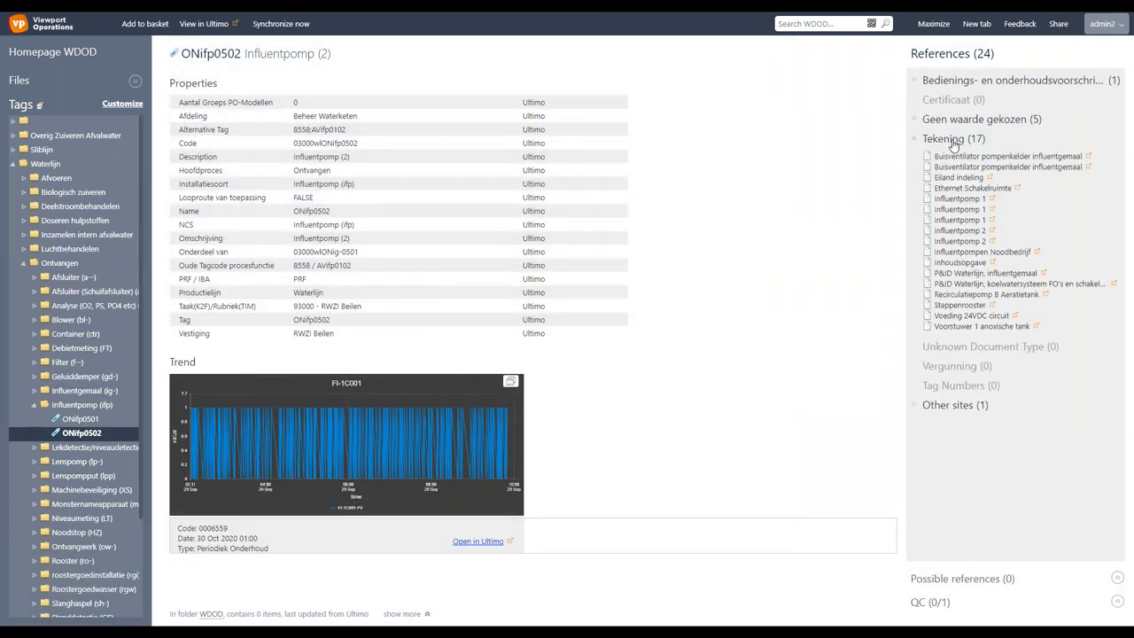
left_click(937, 243)
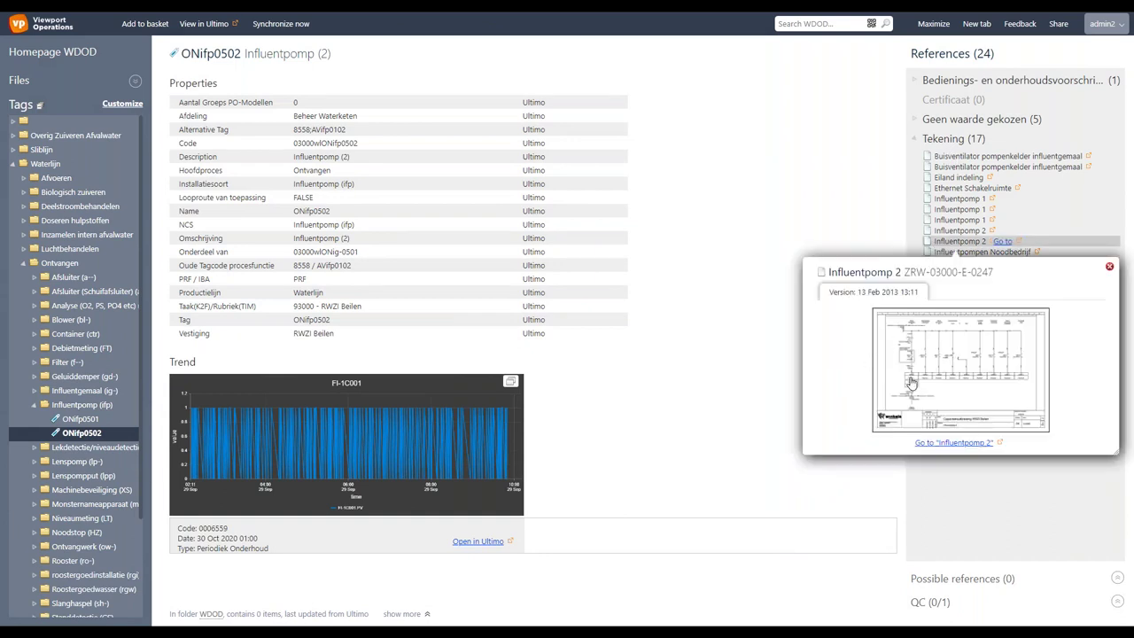
left_click(951, 382)
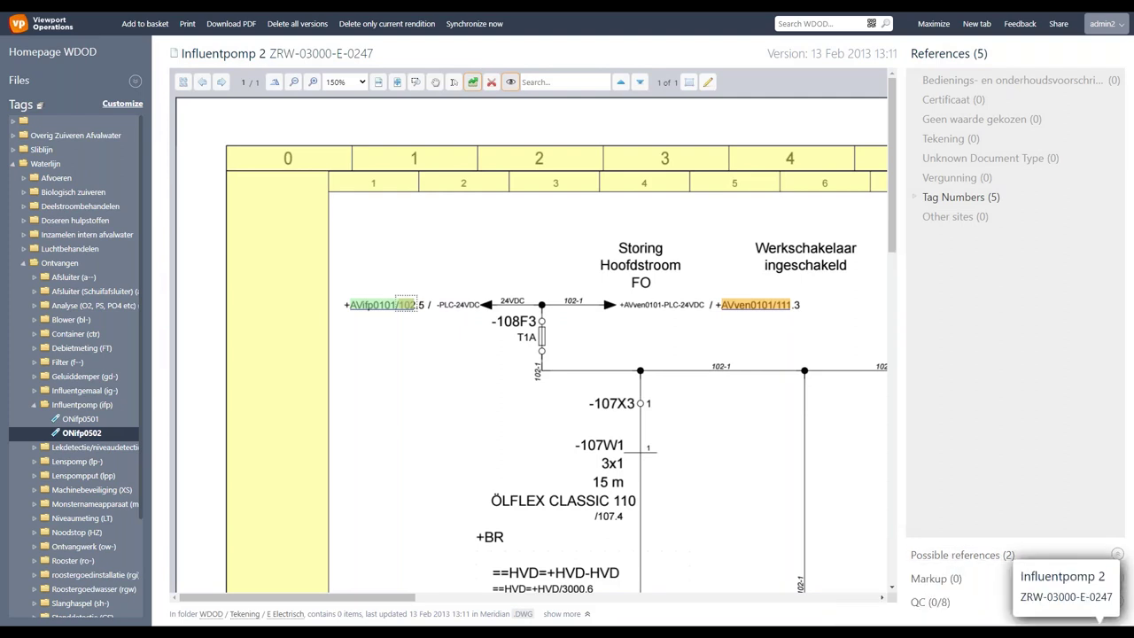
- Share the Influentpomp 2 drawing through a new workfolder named "Influentpomp 30 okt 2020"
left_click(1058, 23)
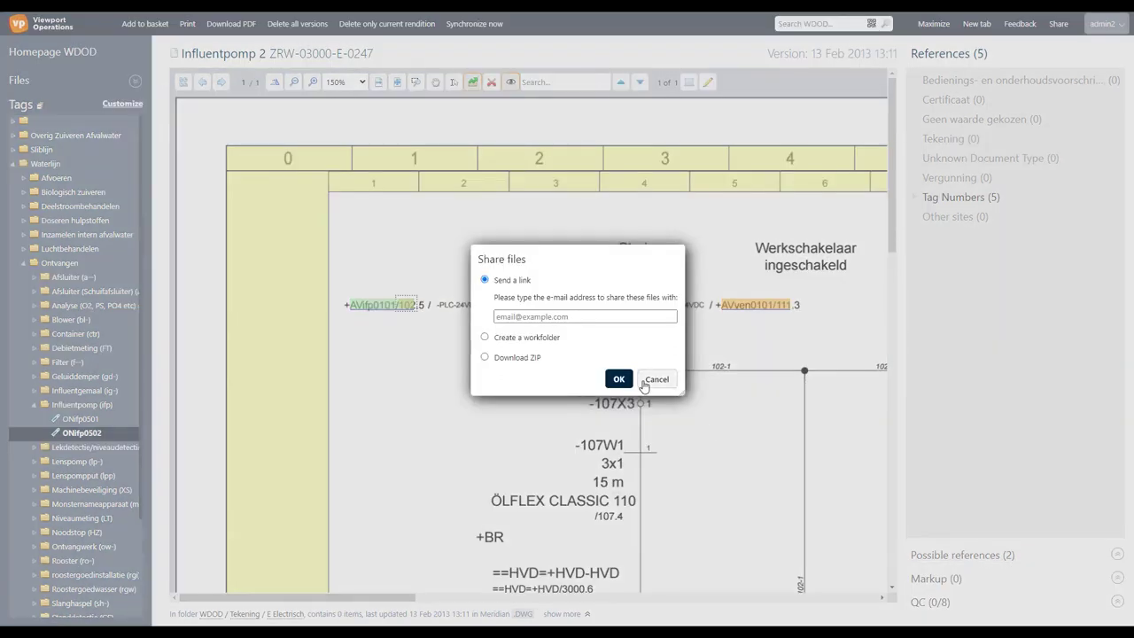
left_click(535, 316)
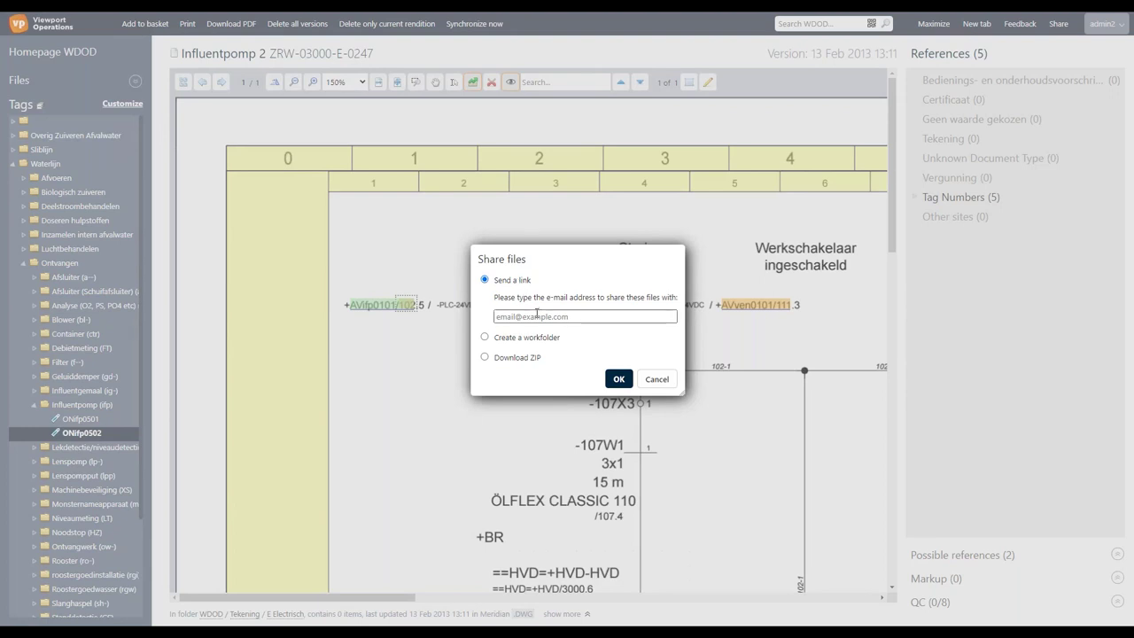
left_click(521, 338)
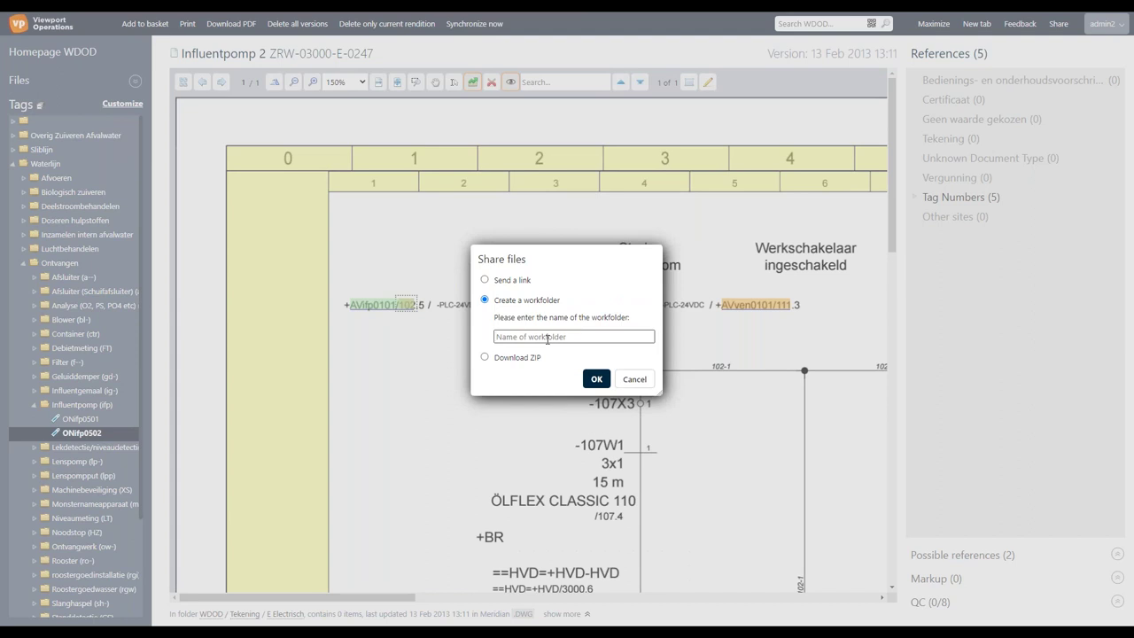
type("Influentpomp 30 okt 2020")
left_click(596, 378)
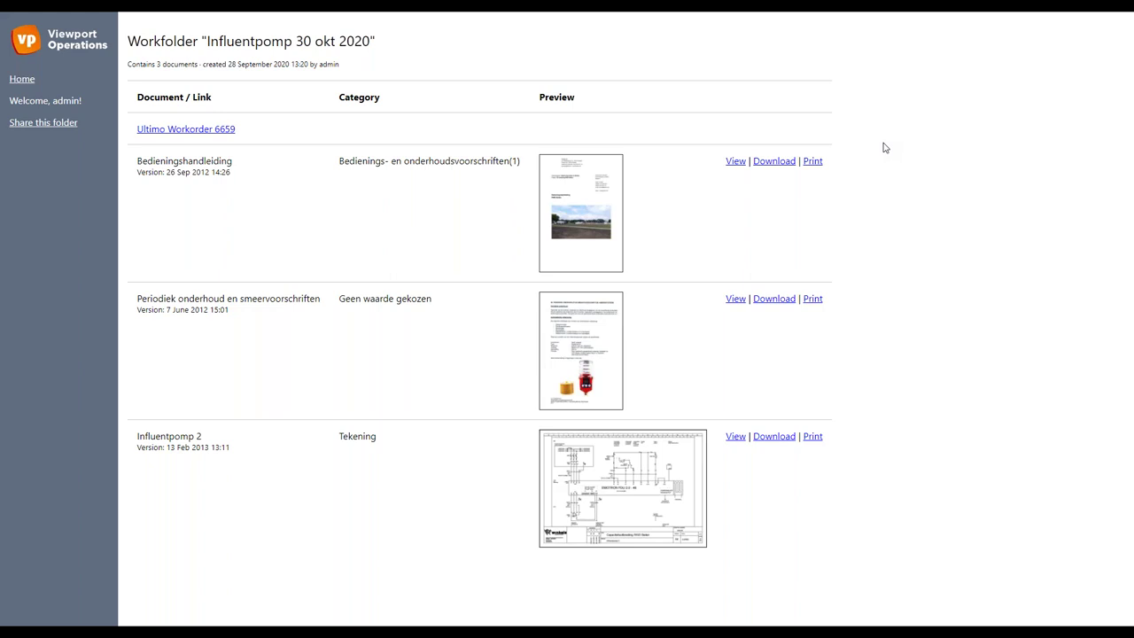
- Exit full screen, return from the workfolder to the Influentpomp 2 drawing, and go to the WDOD homepage with the Files tree shown
mouse_move(539, 21)
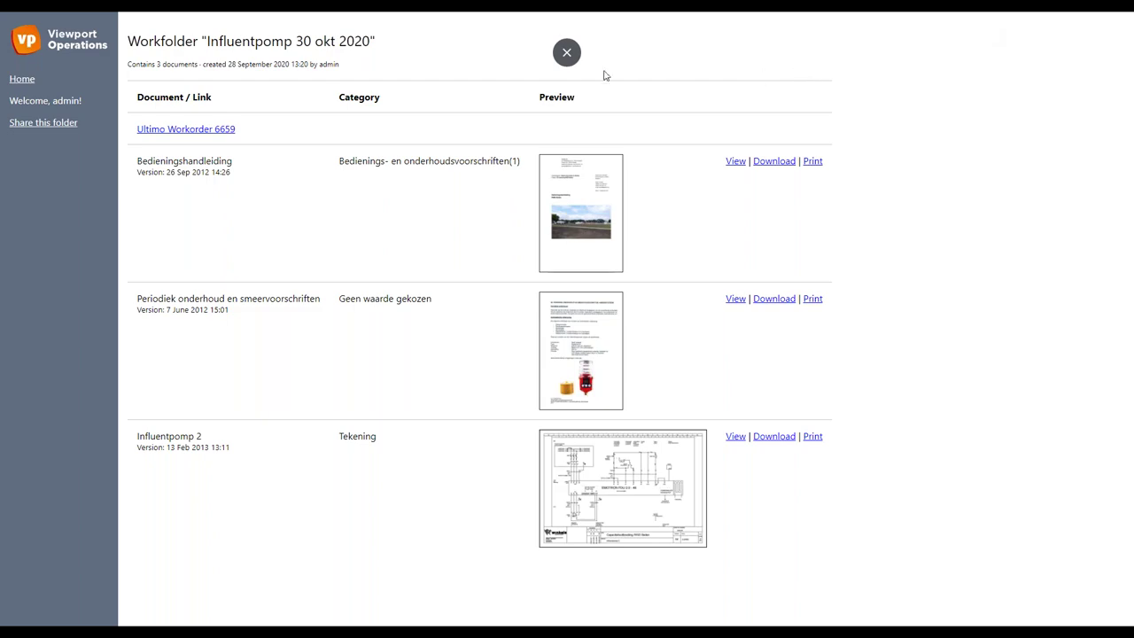
left_click(566, 53)
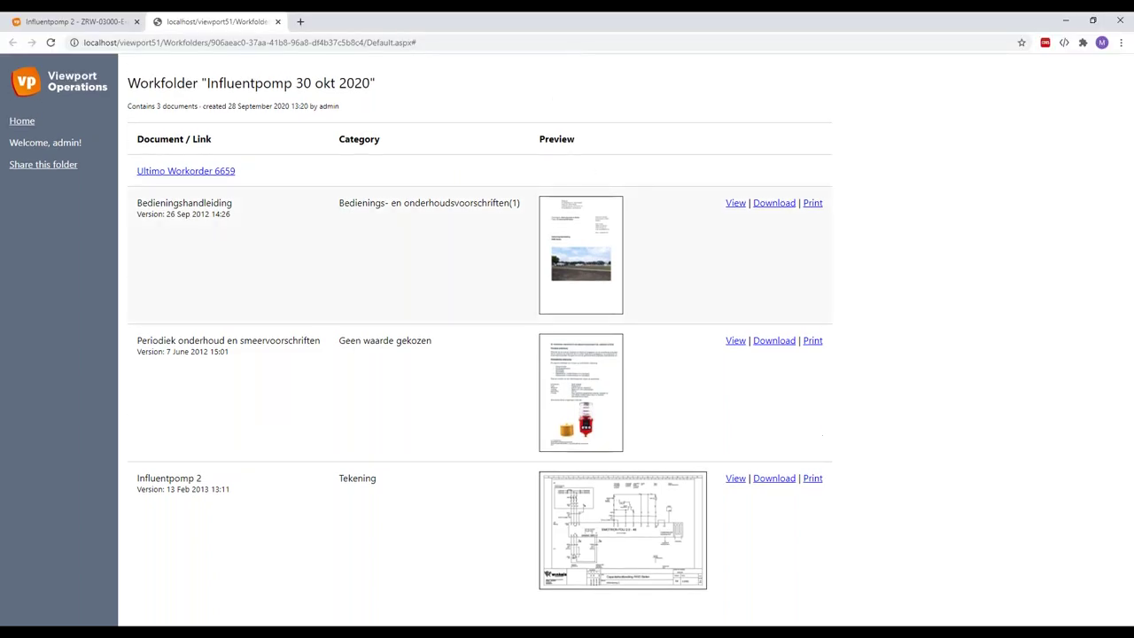
left_click(79, 21)
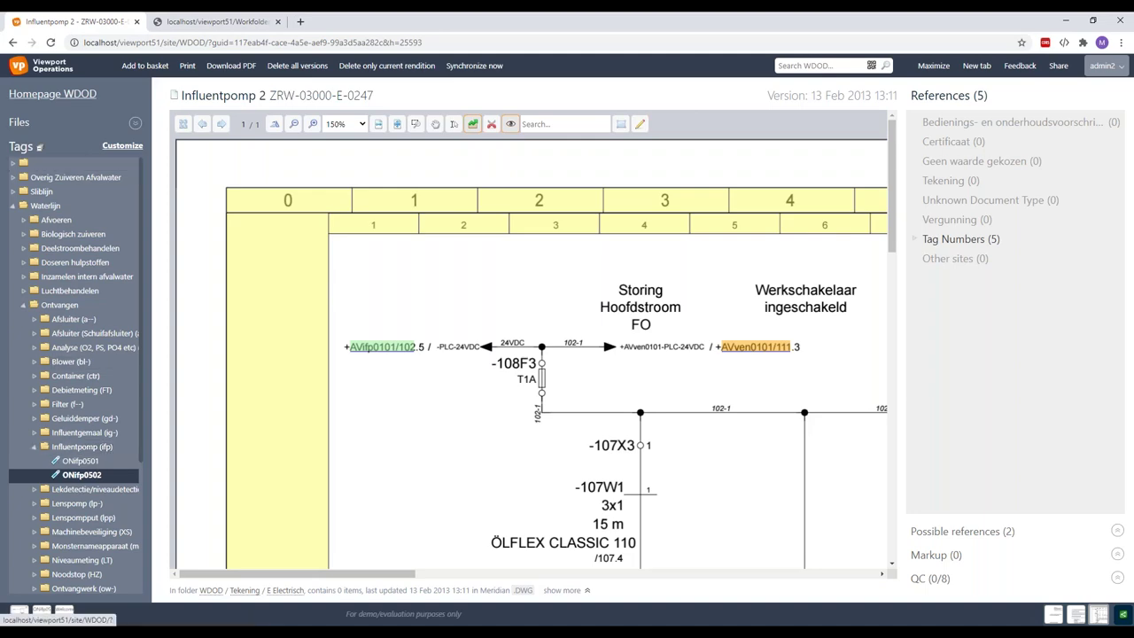
left_click(54, 94)
left_click(19, 123)
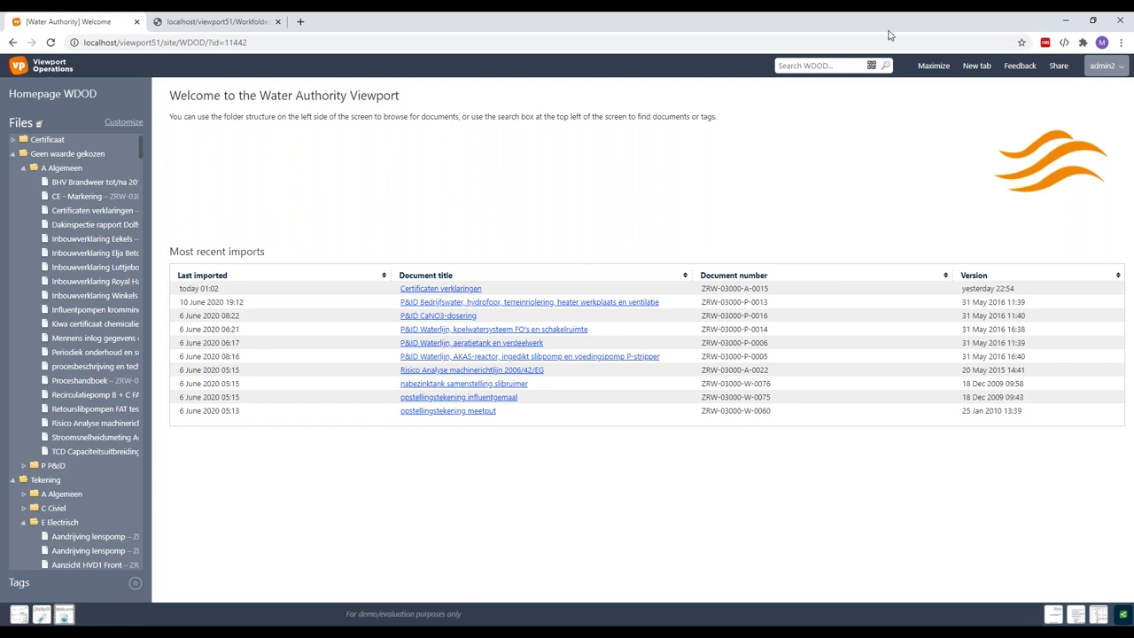
- Show the feedback form with the type "Ik zie dat iets niet klopt" selected, and cancel it without sending
left_click(1020, 66)
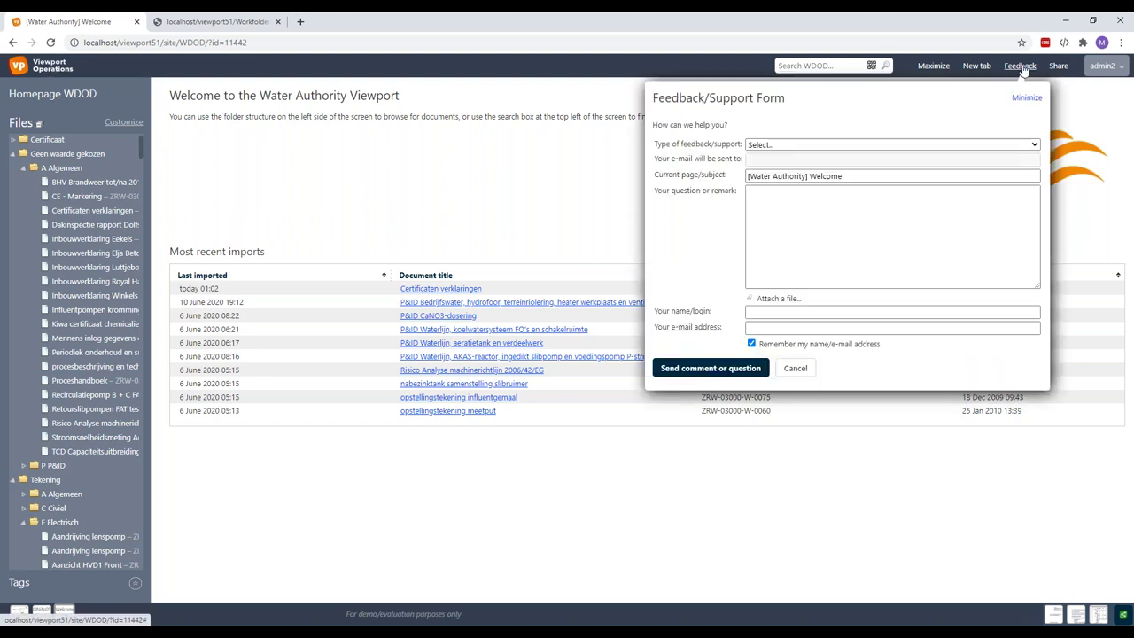
left_click(815, 146)
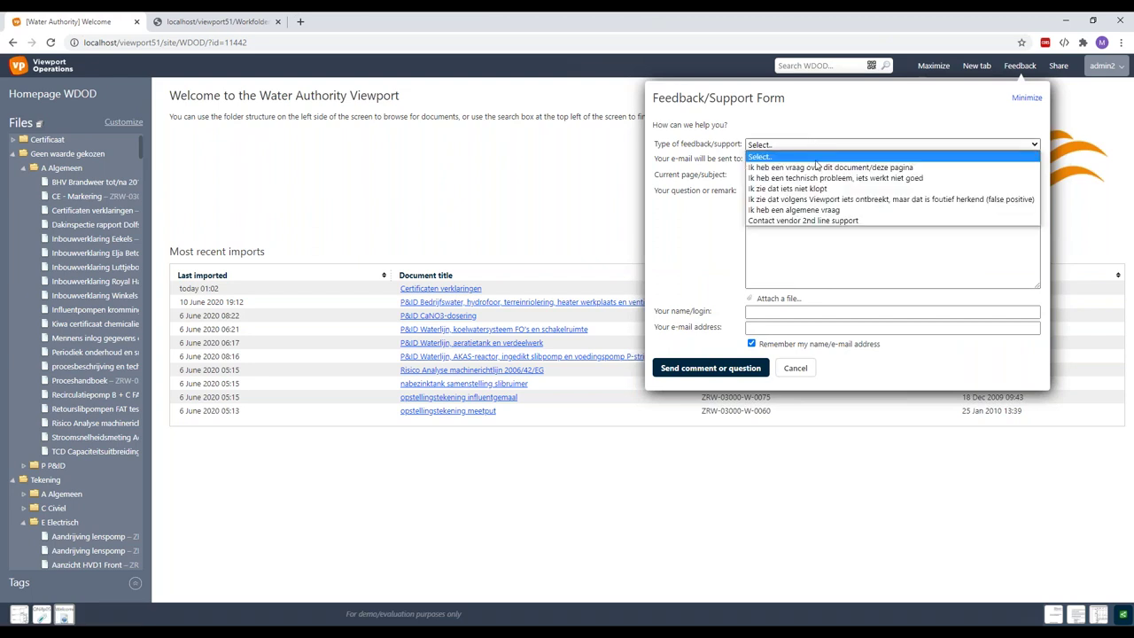
left_click(797, 187)
left_click(780, 237)
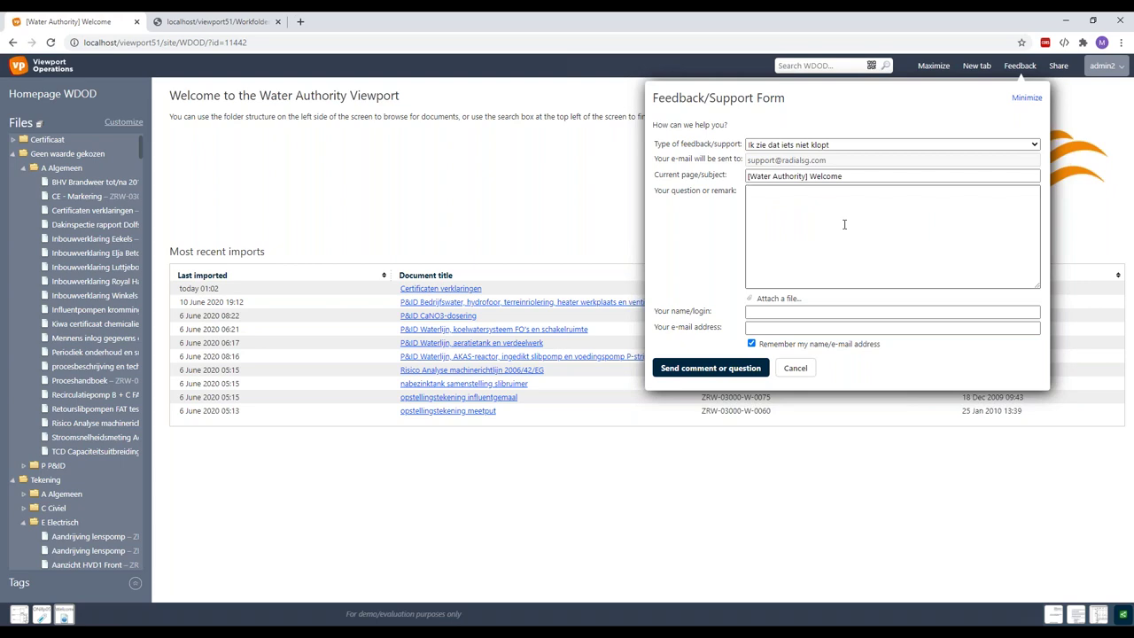
left_click(797, 370)
- Open the recently imported P&ID ZRW-03000-P-0013 and mark it up with a freehand pencil outline around the Hydrofoor gebroken drinkwater section
left_click(470, 303)
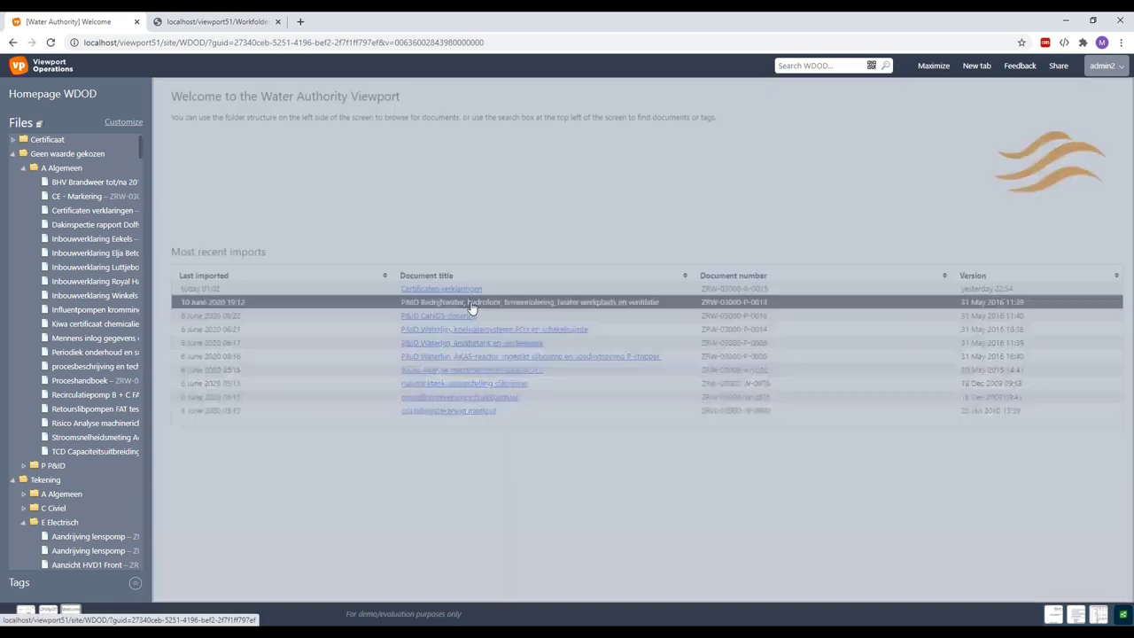
left_click(636, 125)
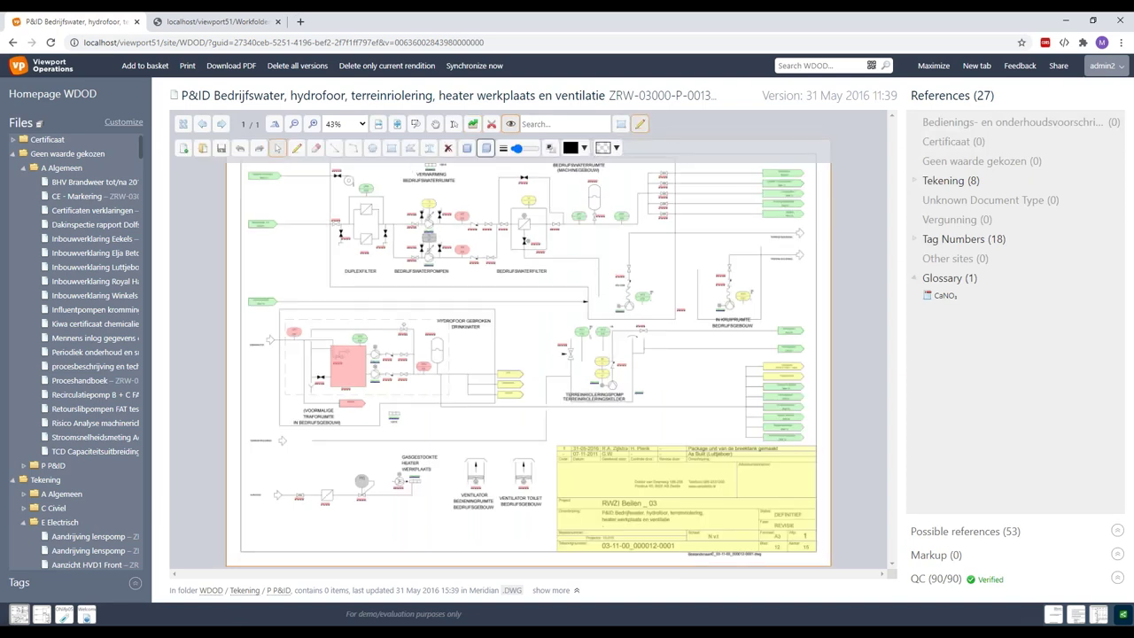
left_click(296, 148)
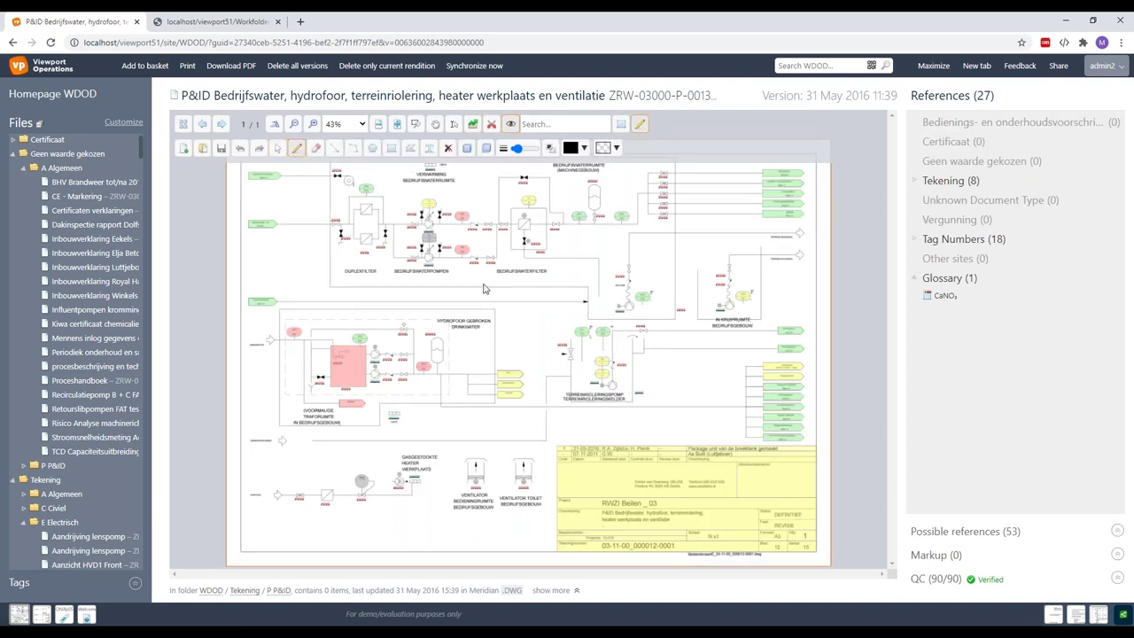
mouse_move(406, 305)
left_mouse_down()
mouse_move(306, 430)
mouse_move(418, 316)
mouse_move(357, 304)
left_mouse_up()
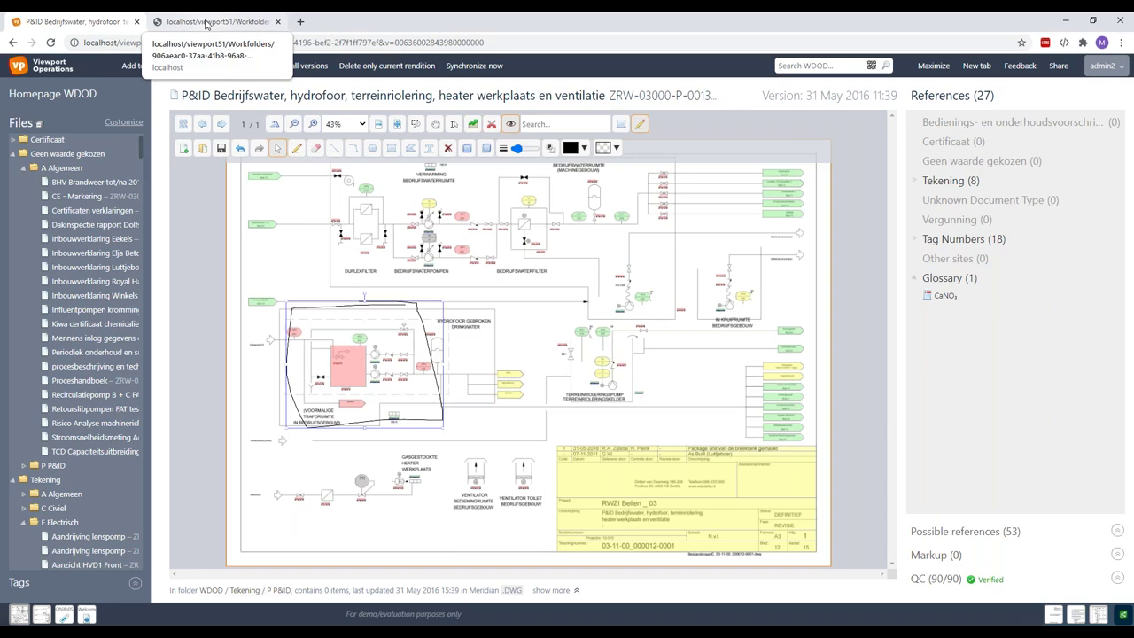
key("alt+Tab")
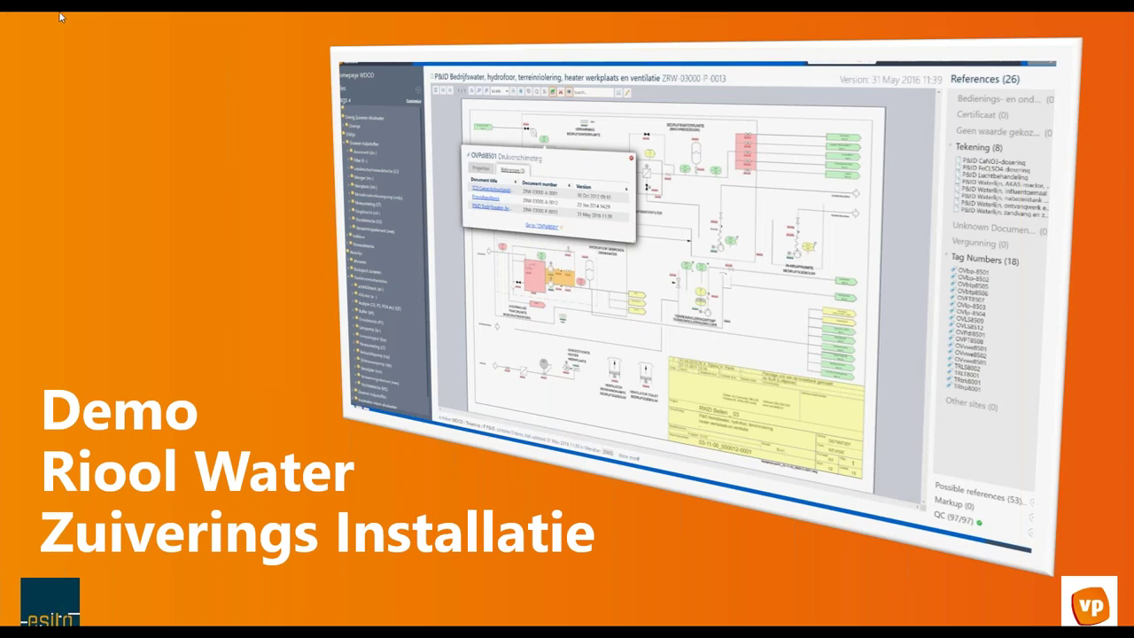
left_click(199, 129)
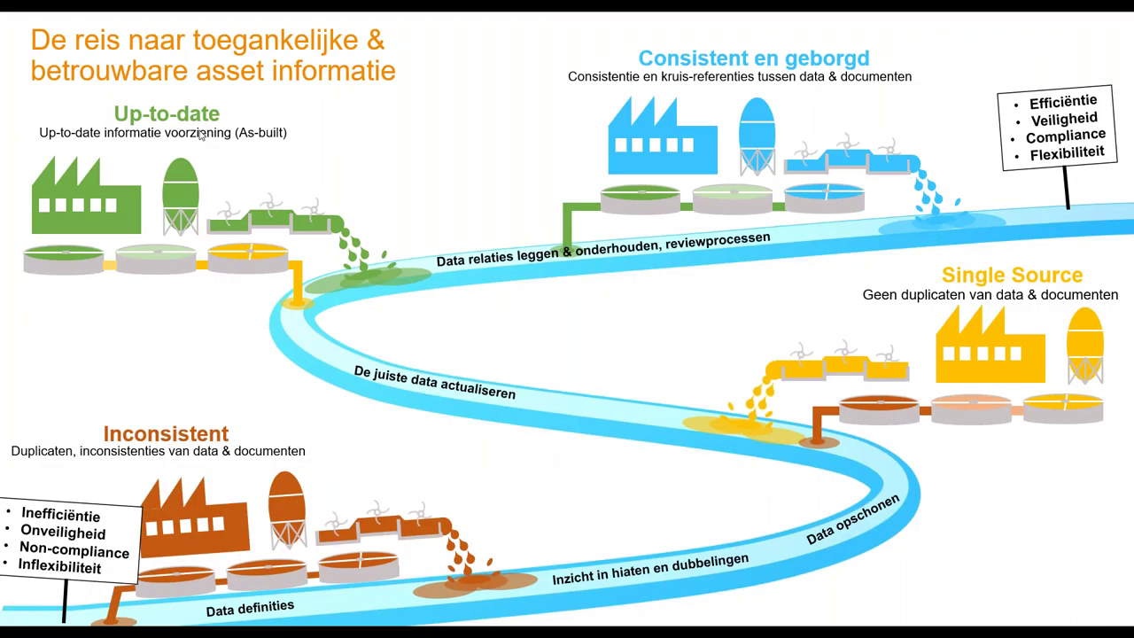